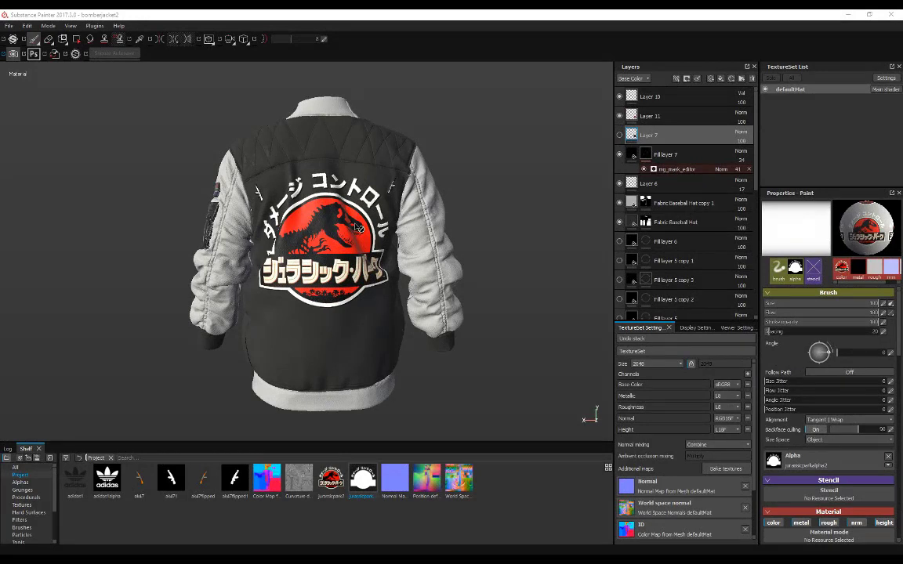
pyautogui.keyDown('alt'); pyautogui.moveTo(482, 173); pyautogui.dragTo(439, 161); pyautogui.keyUp('alt')
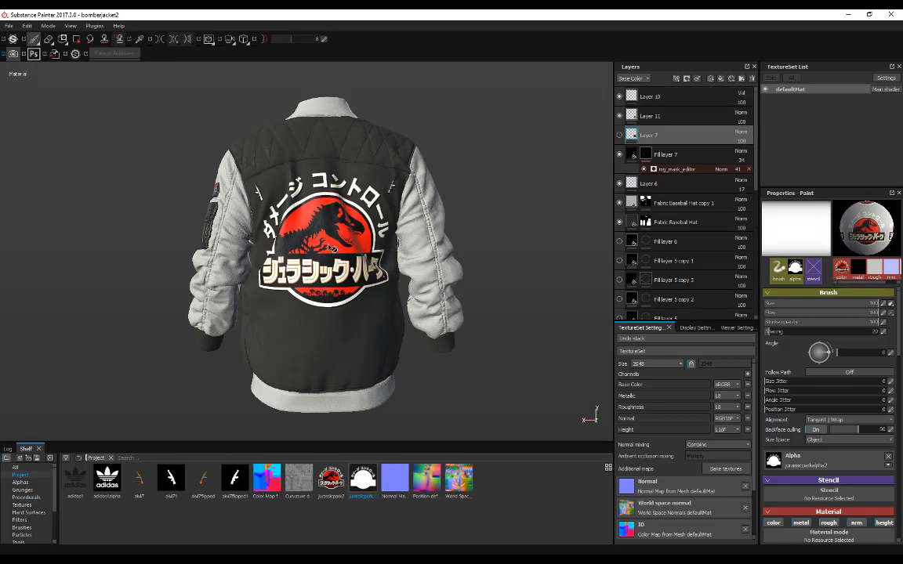
pyautogui.keyDown('alt'); pyautogui.moveTo(488, 223); pyautogui.dragTo(436, 206); pyautogui.keyUp('alt')
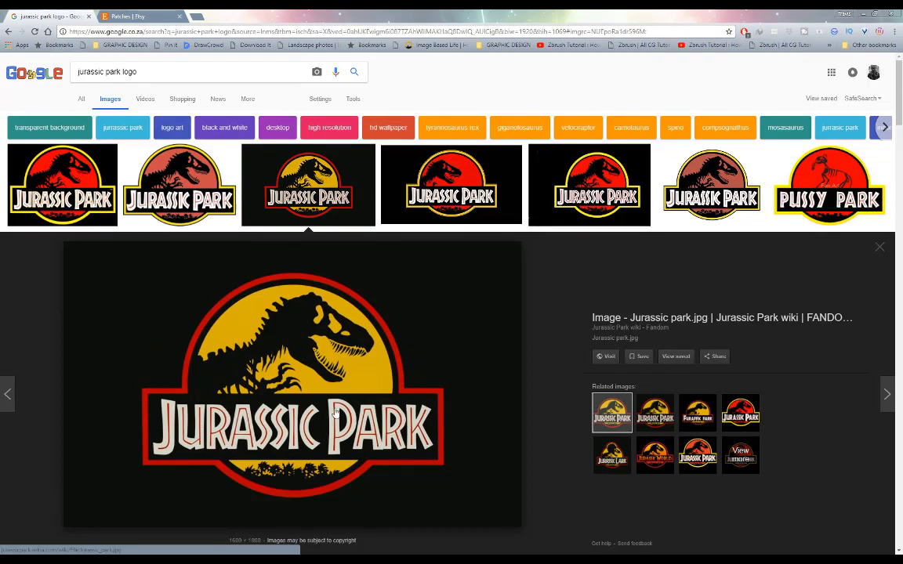
# - Copy the enlarged yellow and red Jurassic Park logo image from the Google Images results and switch to Photoshop
pyautogui.scroll(-1, 304, 353)
pyautogui.rightClick(302, 310)
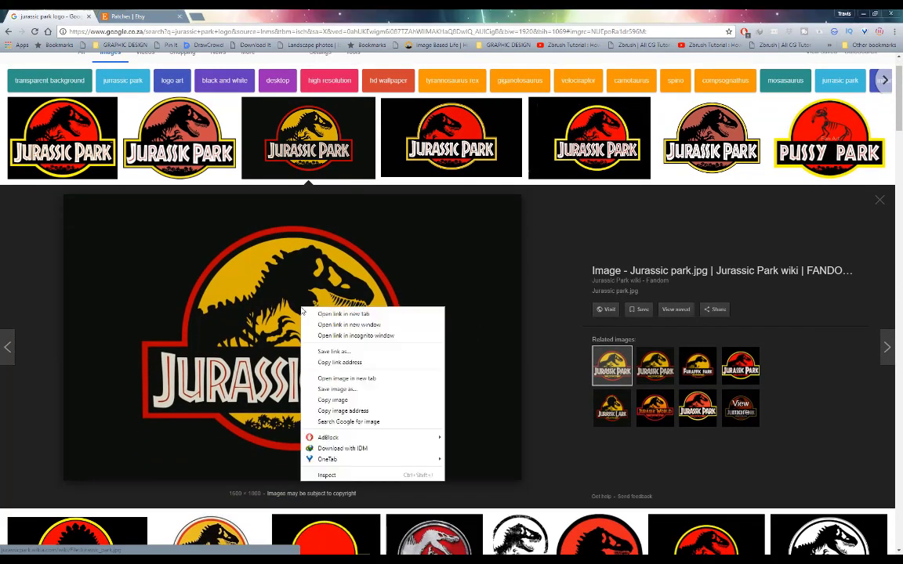
pyautogui.click(333, 401)
pyautogui.hotkey('alt', 'Tab')
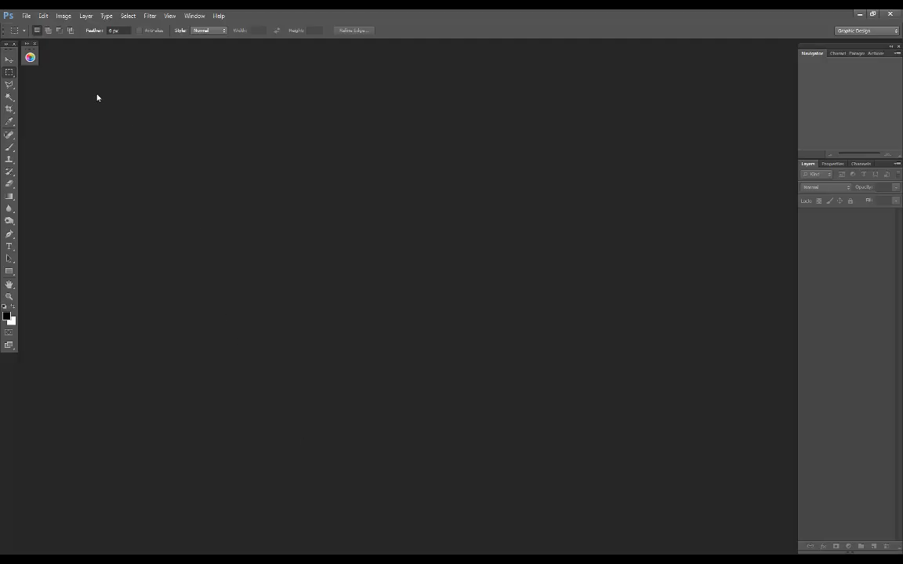
# - Create a new document with the Clipboard preset and paste the copied logo into it
pyautogui.click(26, 16)
pyautogui.click(33, 26)
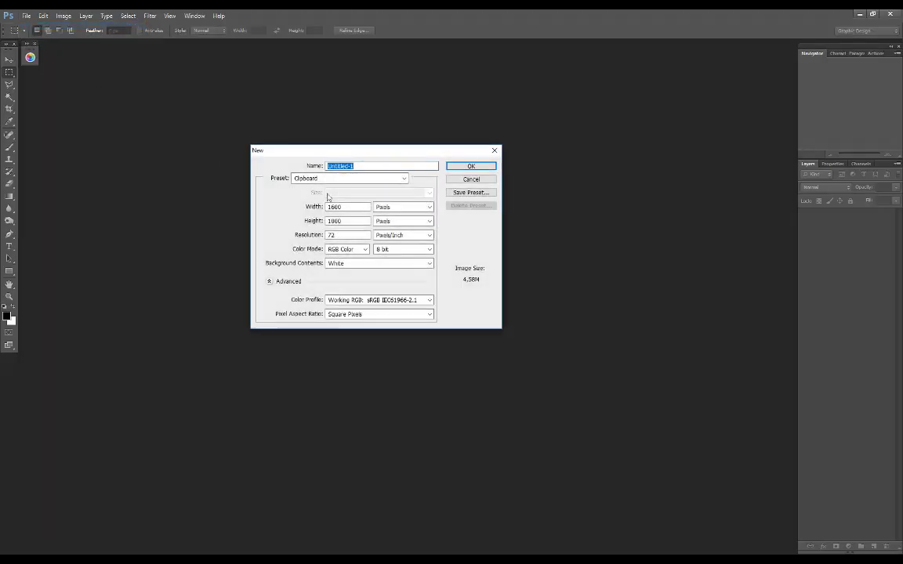
pyautogui.press('Return')
pyautogui.click(43, 16)
pyautogui.click(50, 97)
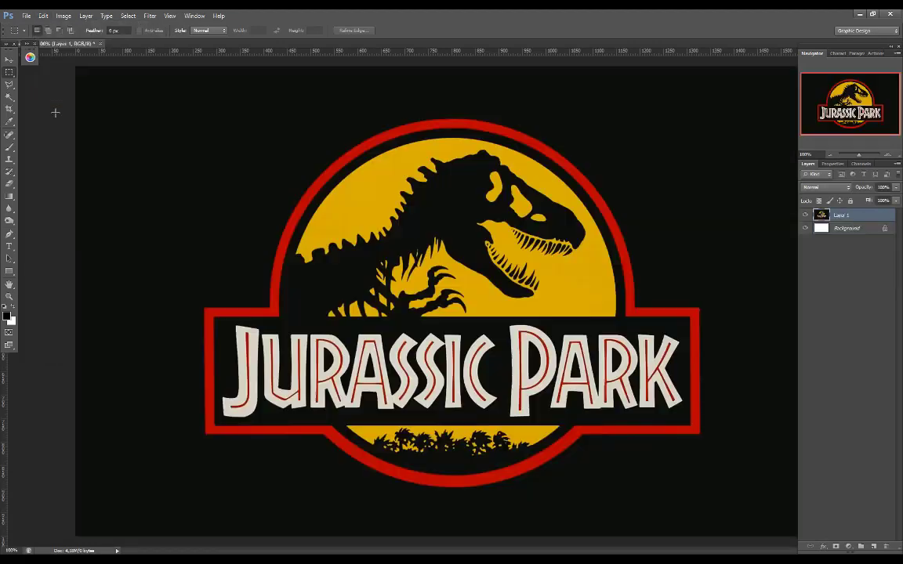
# - Delete the black area around the logo with the Magic Wand, deselect, and hide the white Background layer
pyautogui.click(9, 96)
pyautogui.click(251, 210)
pyautogui.press('Delete')
pyautogui.click(10, 71)
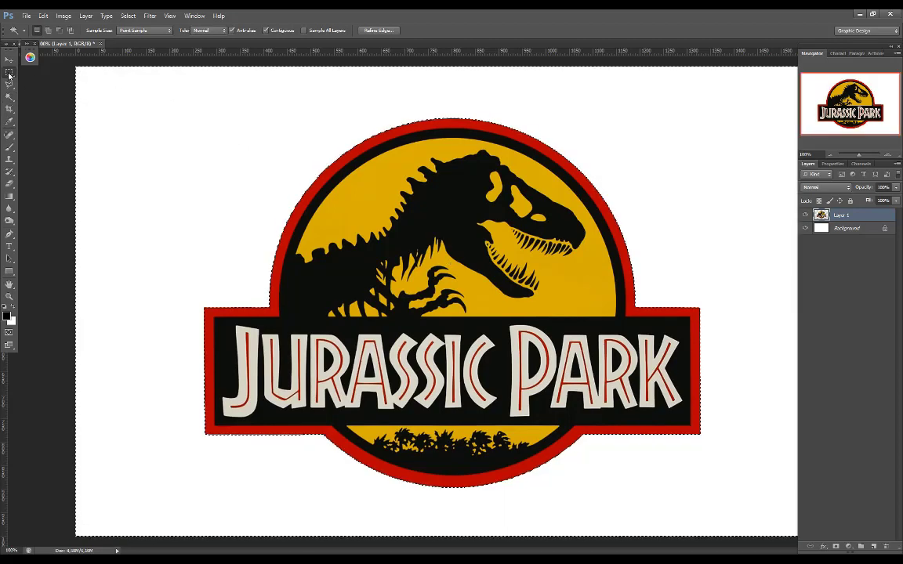
pyautogui.hotkey('ctrl', 'd')
pyautogui.click(805, 228)
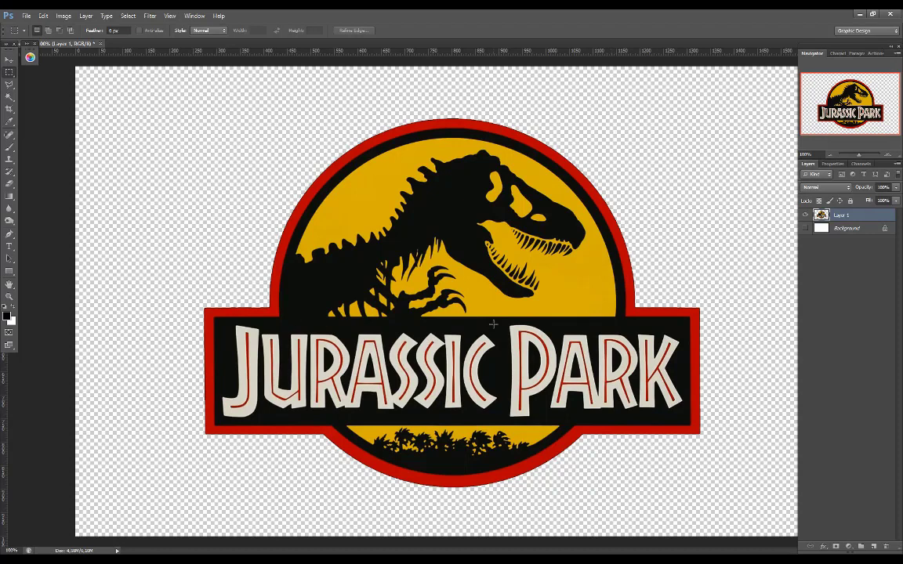
# - Switch to the Final folder in File Explorer and look through its patch logo and alpha images, including jurassicpark2.png
pyautogui.click(212, 476)
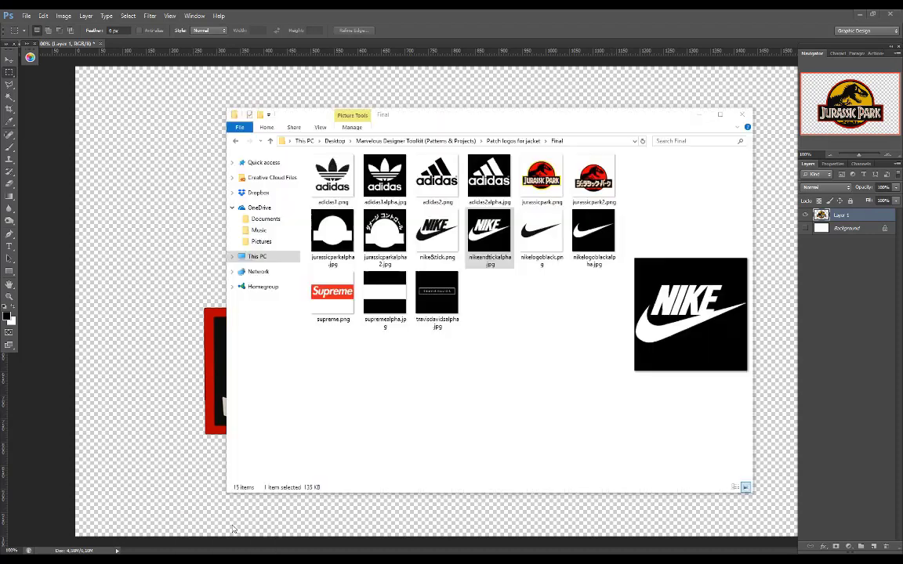
pyautogui.moveTo(593, 367); pyautogui.dragTo(282, 147)
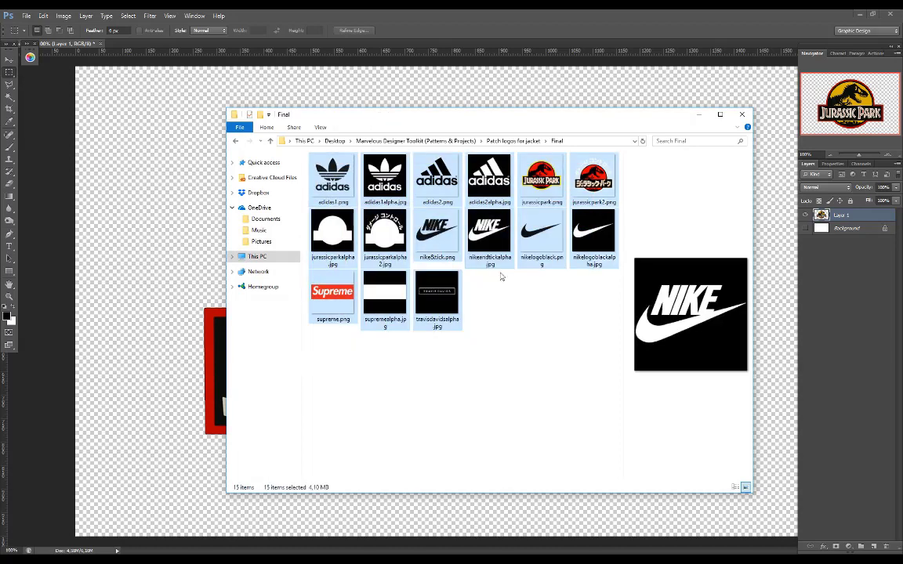
pyautogui.click(532, 318)
pyautogui.click(489, 236)
pyautogui.click(541, 235)
pyautogui.click(596, 205)
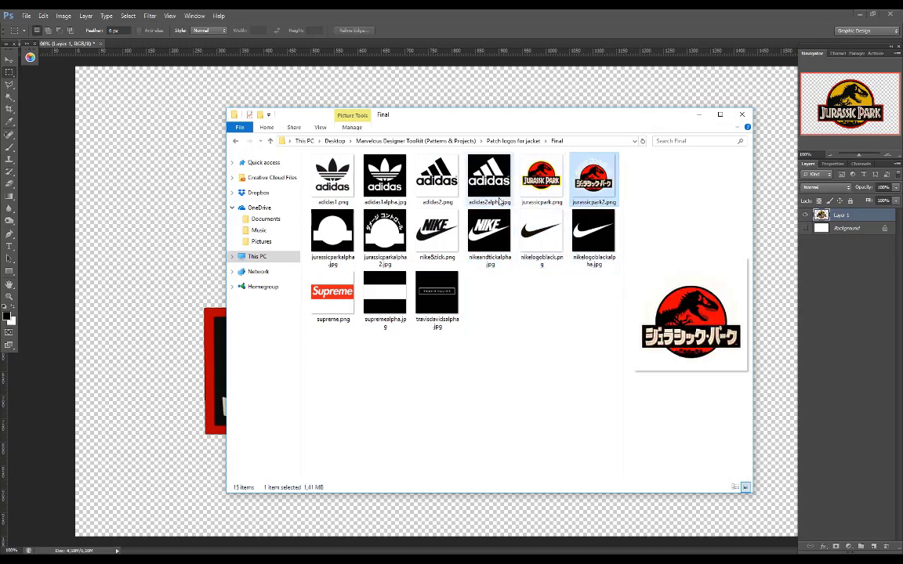
# - Open nikeandtickalpha.jpg from the Final folder in Photoshop and check its pixel width and height in Image Size
pyautogui.click(489, 235)
pyautogui.moveTo(490, 261); pyautogui.dragTo(148, 39)
pyautogui.click(63, 16)
pyautogui.click(78, 76)
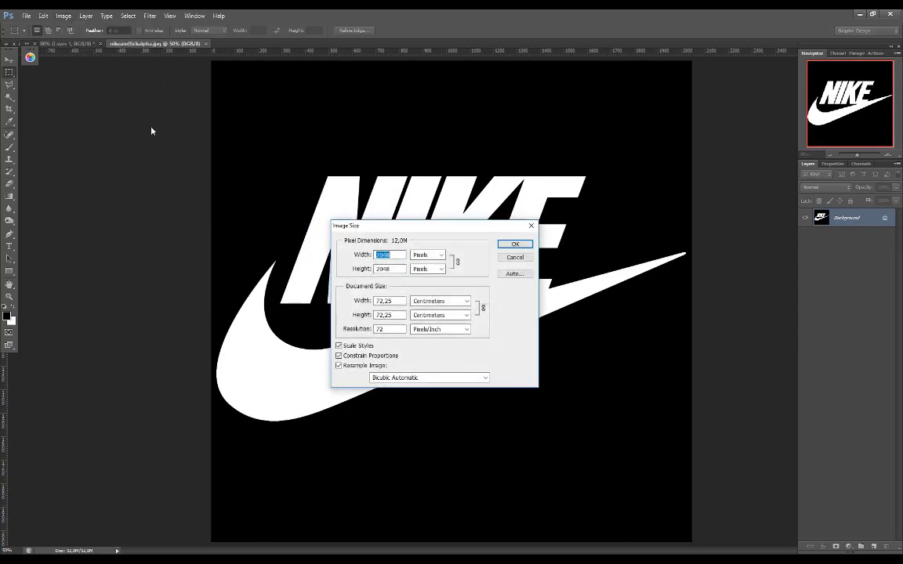
pyautogui.click(395, 256)
pyautogui.doubleClick(392, 269)
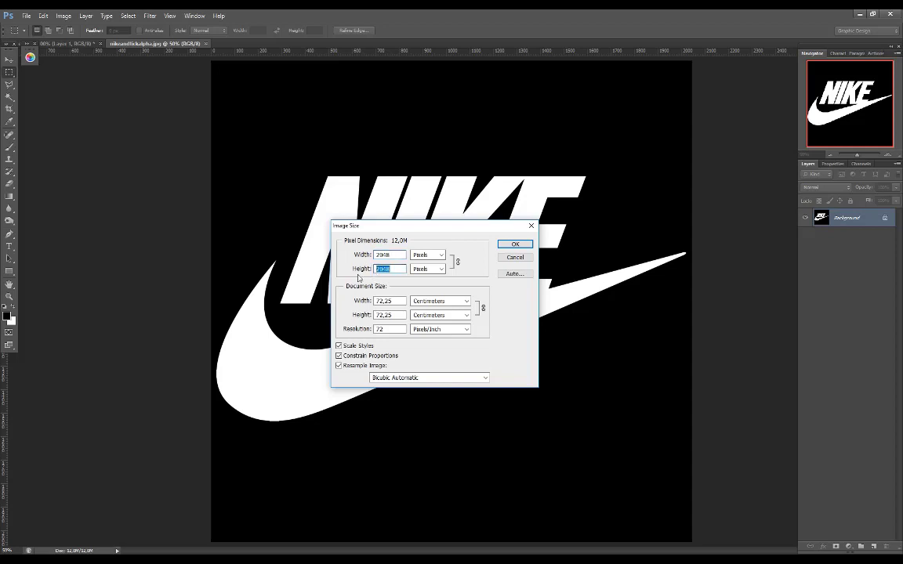
pyautogui.click(514, 258)
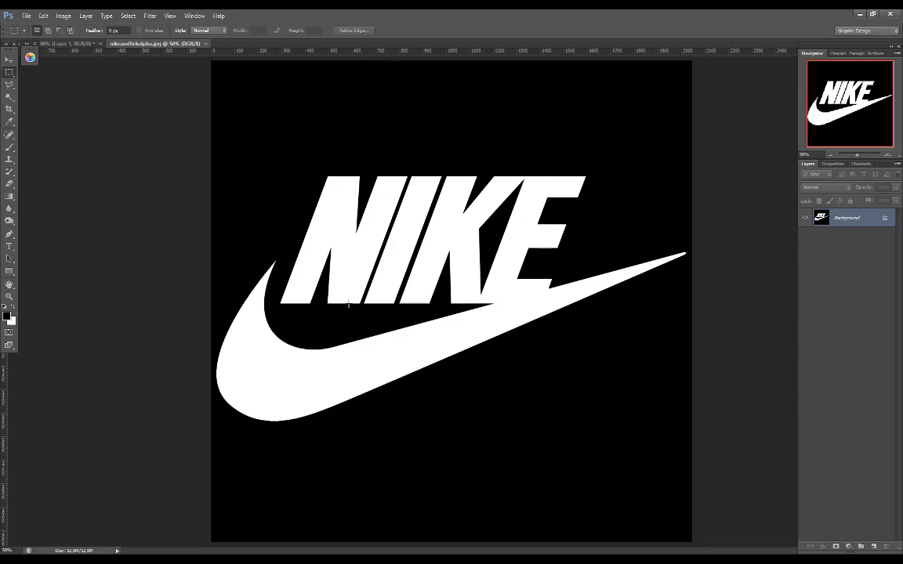
# - Copy the cut-out Jurassic Park logo into the nikeandtickalpha.jpg document and close the untitled source document
pyautogui.moveTo(68, 44); pyautogui.dragTo(100, 125)
pyautogui.press('v')
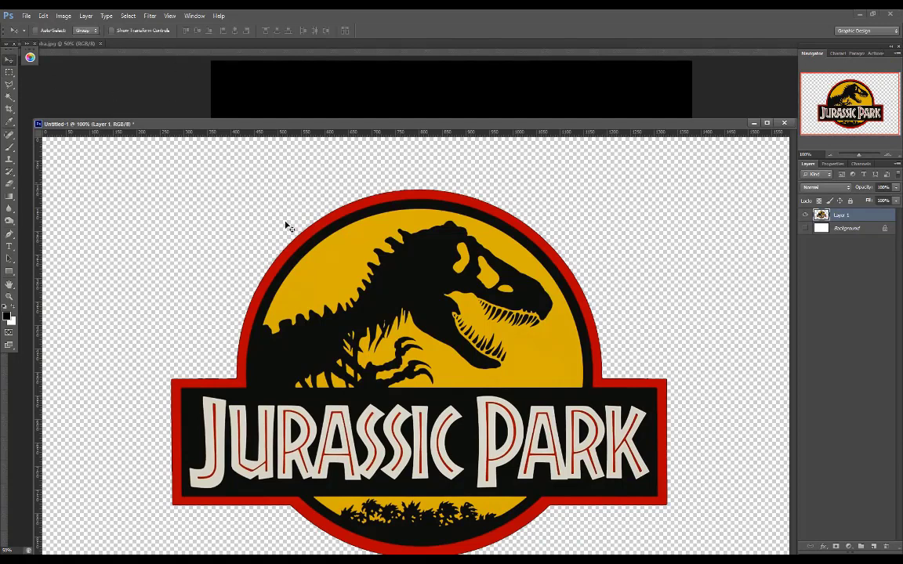
pyautogui.moveTo(354, 413); pyautogui.dragTo(419, 106)
pyautogui.moveTo(645, 125); pyautogui.dragTo(403, 315)
pyautogui.click(643, 148)
pyautogui.click(453, 216)
# - Enlarge the Jurassic Park logo proportionally to nearly the full canvas width, center it horizontally, and hide the Nike Background layer
pyautogui.click(43, 16)
pyautogui.click(78, 191)
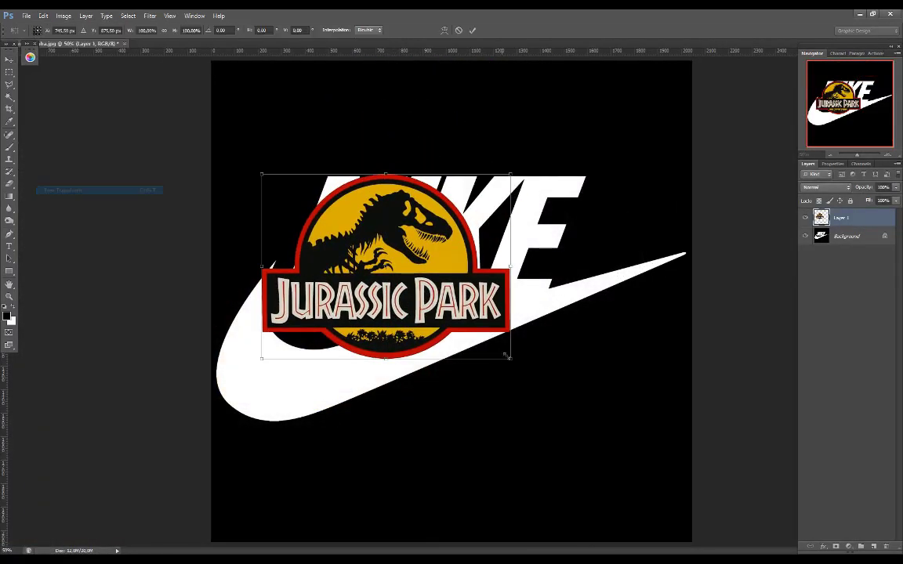
pyautogui.keyDown('shift'); pyautogui.moveTo(504, 363); pyautogui.dragTo(712, 509); pyautogui.keyUp('shift')
pyautogui.moveTo(642, 500); pyautogui.dragTo(592, 416)
pyautogui.keyDown('shift'); pyautogui.moveTo(662, 426); pyautogui.dragTo(682, 451); pyautogui.keyUp('shift')
pyautogui.moveTo(602, 371); pyautogui.dragTo(613, 391)
pyautogui.keyDown('shift'); pyautogui.moveTo(692, 460); pyautogui.dragTo(680, 451); pyautogui.keyUp('shift')
pyautogui.click(9, 71)
pyautogui.click(407, 214)
pyautogui.click(805, 236)
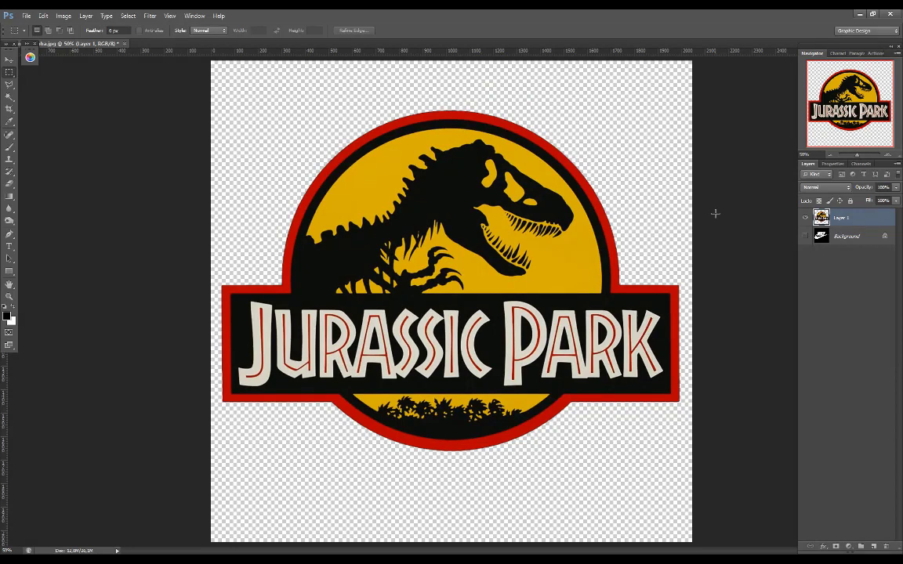
# - Compare the adidas logo PNGs with the adidas1alpha.jpg mask in the Final folder, and return to the Photoshop document
pyautogui.moveTo(212, 558)
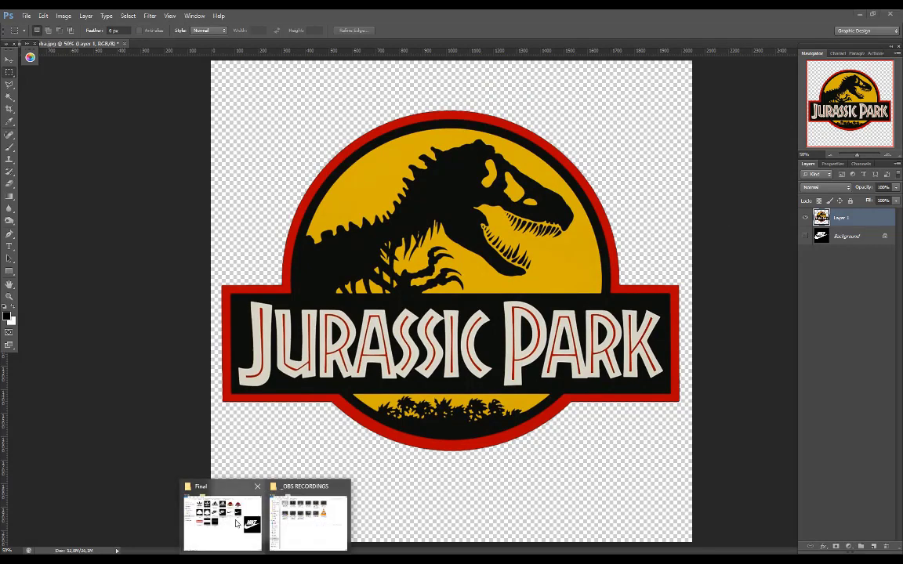
pyautogui.click(213, 473)
pyautogui.click(384, 179)
pyautogui.click(332, 178)
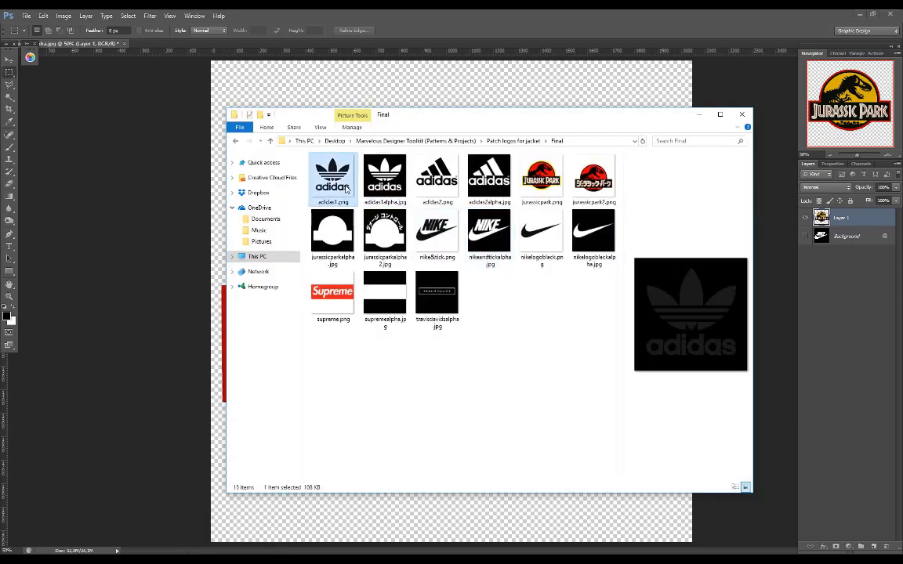
pyautogui.click(384, 178)
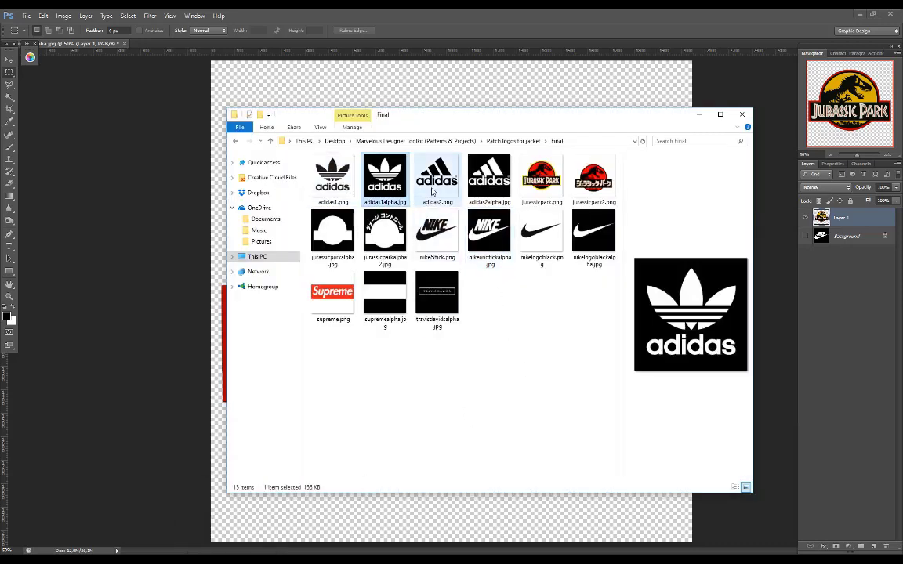
pyautogui.click(437, 235)
pyautogui.click(437, 176)
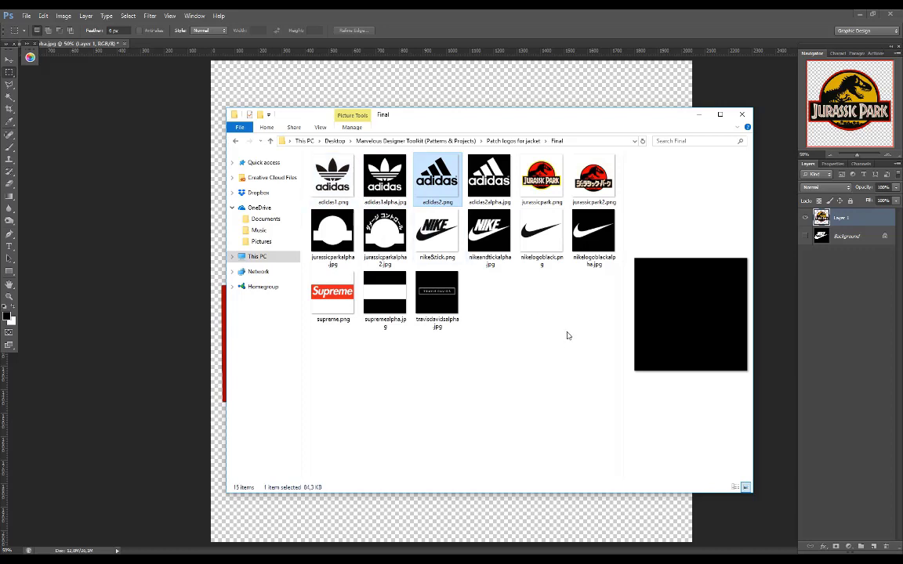
pyautogui.click(486, 28)
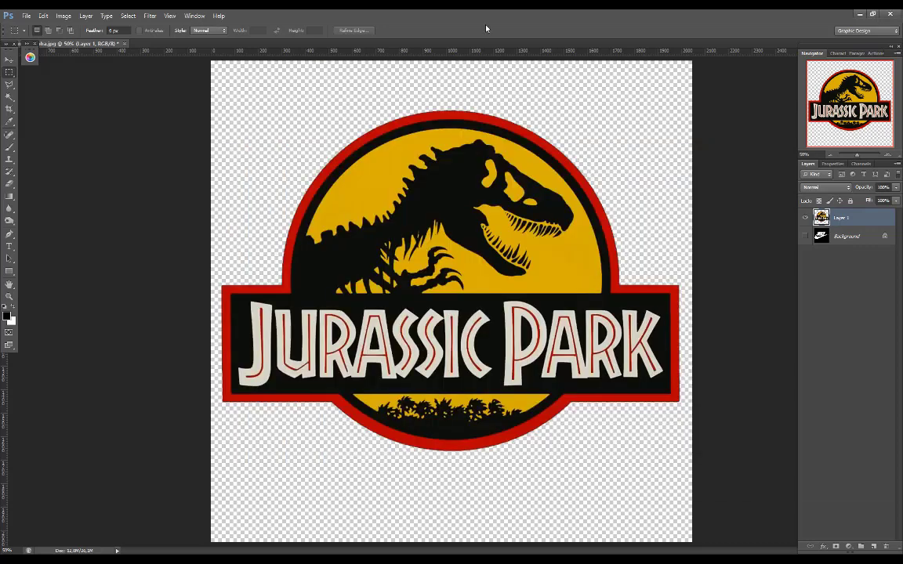
# - Save the transparent logo to the Desktop as a PNG named jurassictutorial with Smallest / Slow compression and no interlacing
pyautogui.click(26, 15)
pyautogui.click(51, 120)
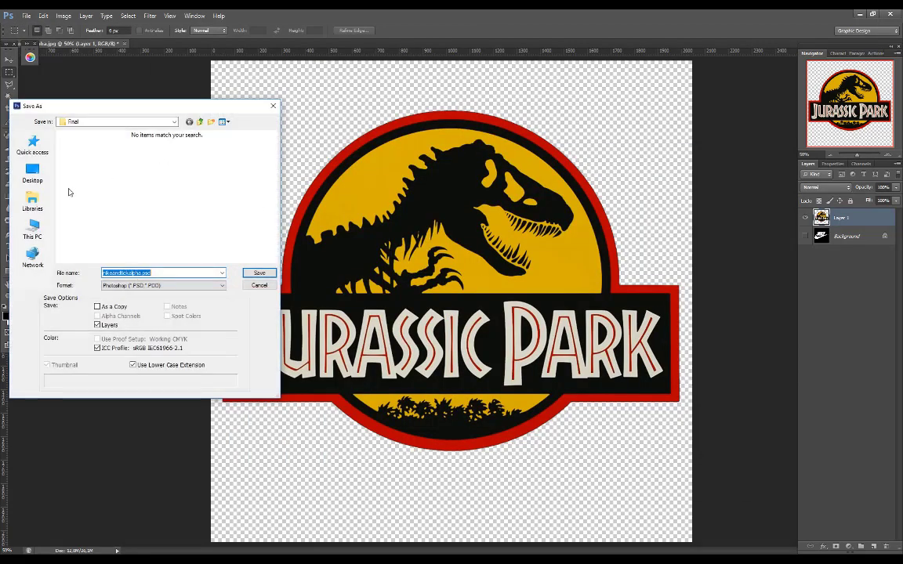
pyautogui.click(32, 172)
pyautogui.scroll(-3, 191, 244)
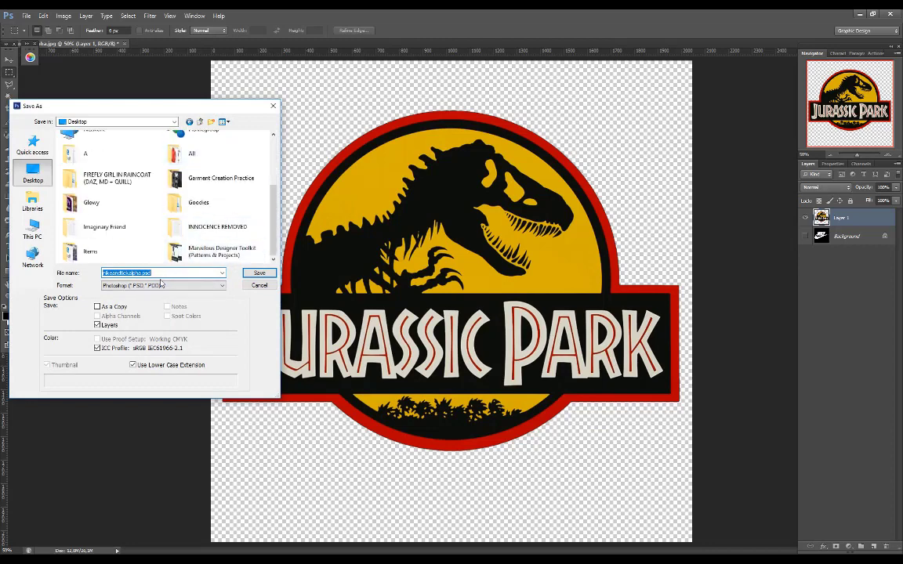
pyautogui.click(161, 285)
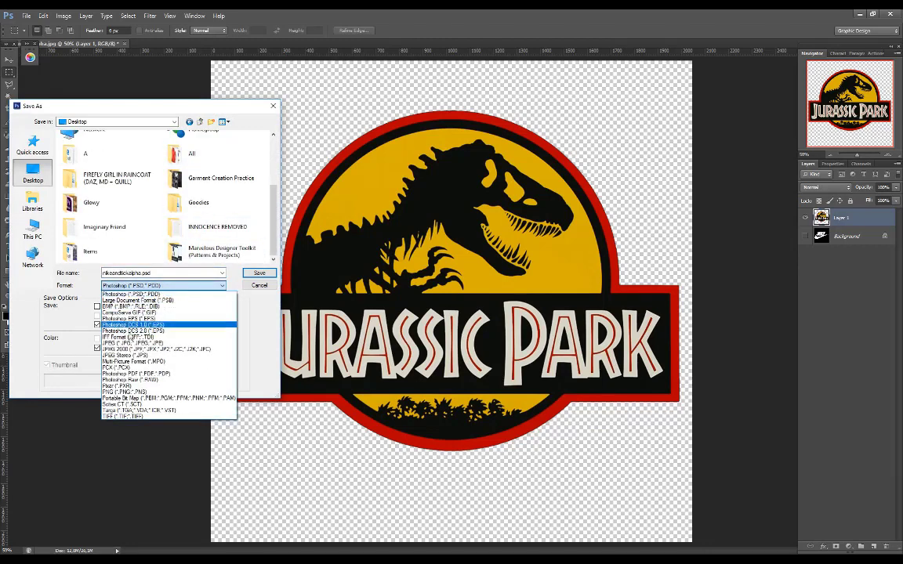
pyautogui.click(116, 393)
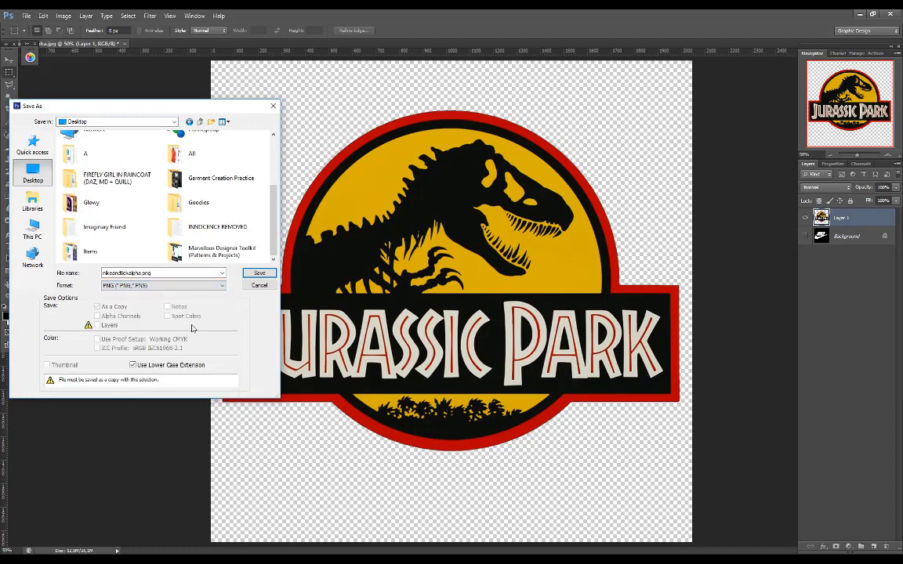
pyautogui.doubleClick(114, 273)
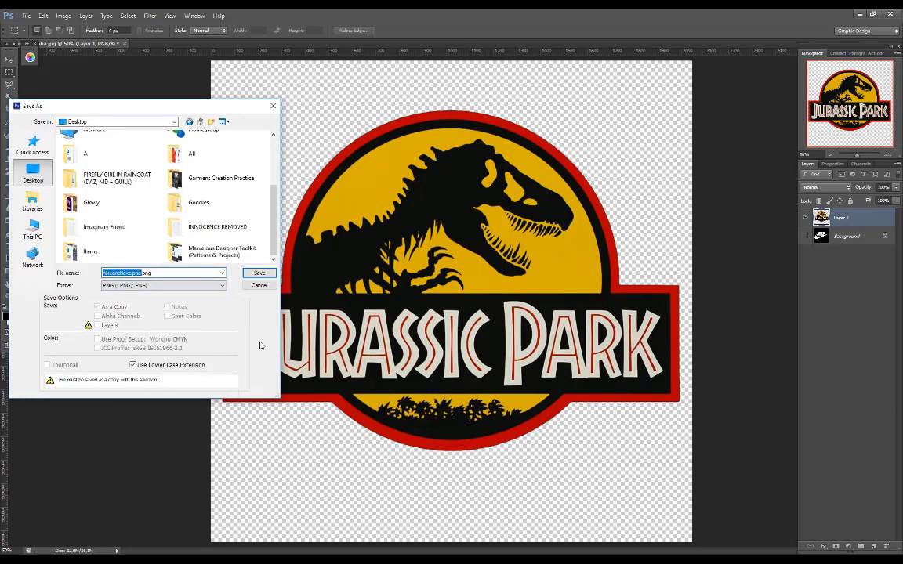
pyautogui.write('jurassictutorial')
pyautogui.click(265, 274)
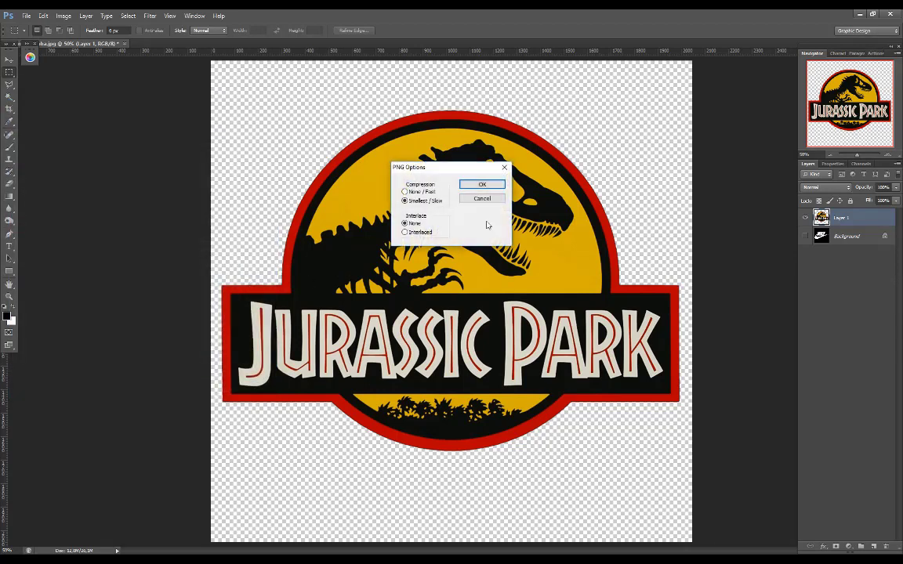
pyautogui.click(482, 185)
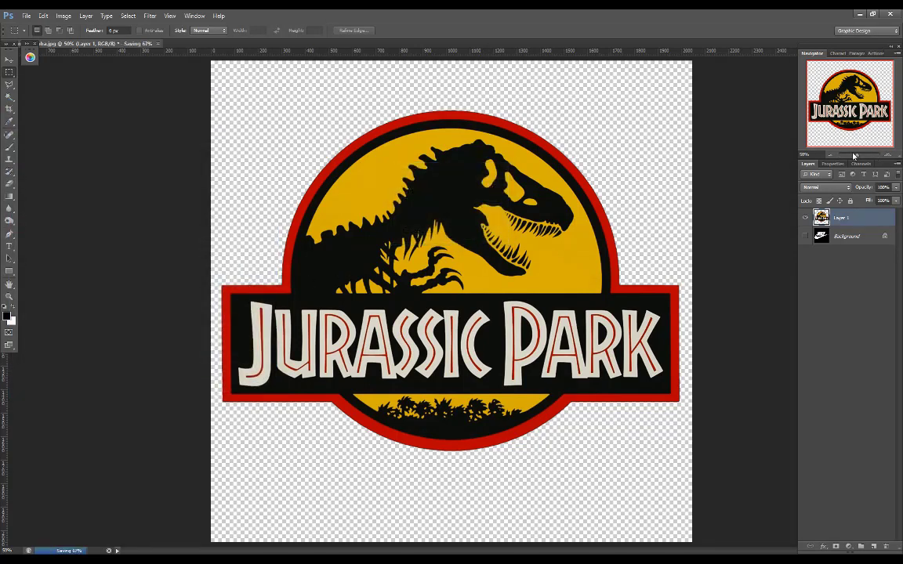
# - Draw a black rectangle of about 2507 by 2507 px covering the whole canvas and place its layer beneath the logo layer
pyautogui.moveTo(857, 156); pyautogui.dragTo(854, 155)
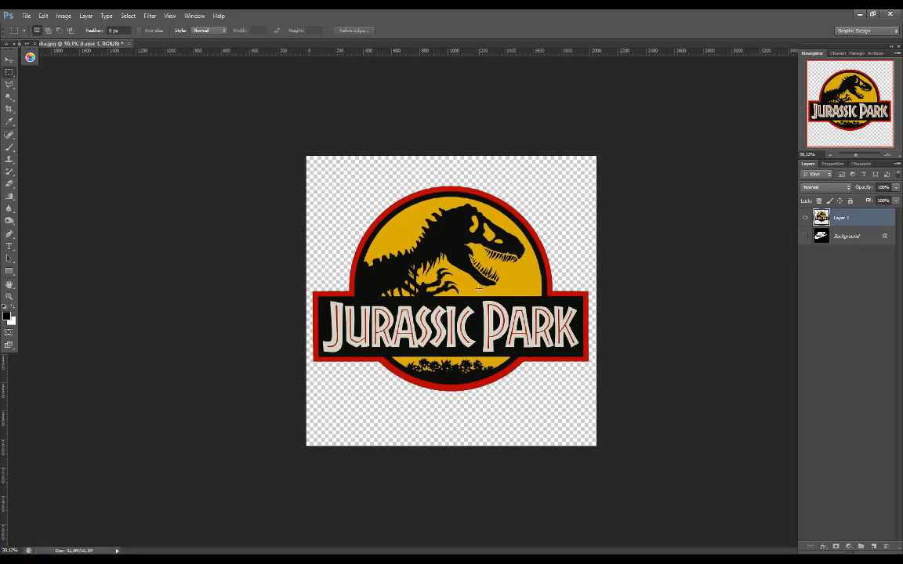
pyautogui.click(9, 272)
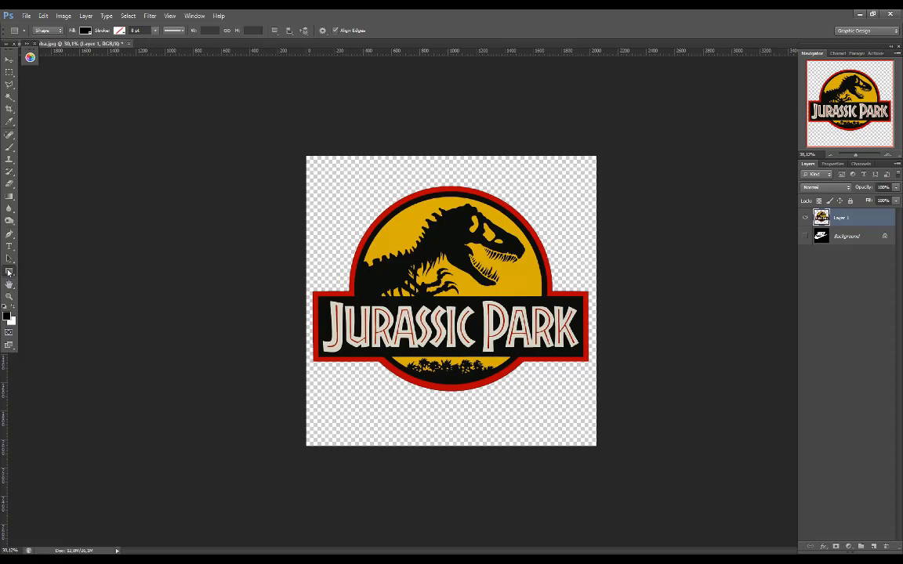
pyautogui.moveTo(271, 121); pyautogui.dragTo(606, 474)
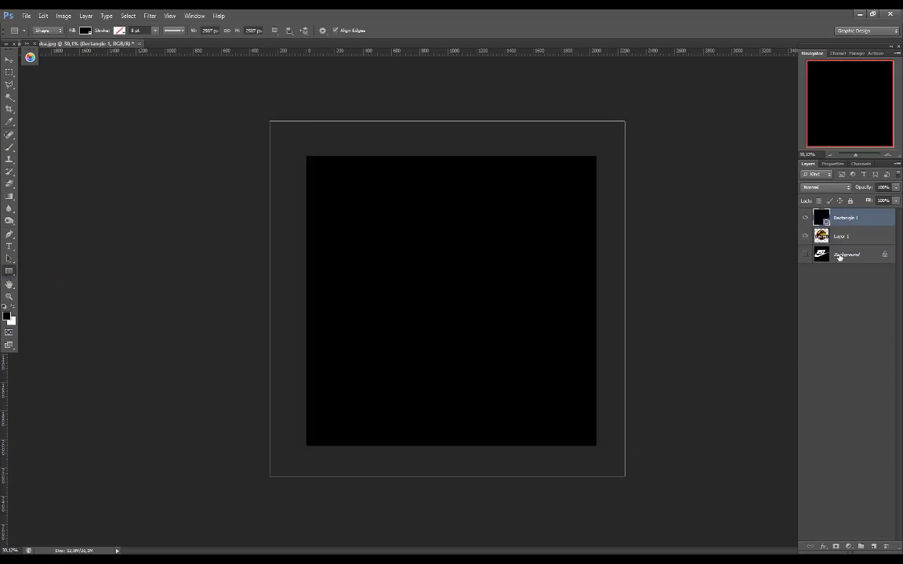
pyautogui.moveTo(847, 217); pyautogui.dragTo(864, 267)
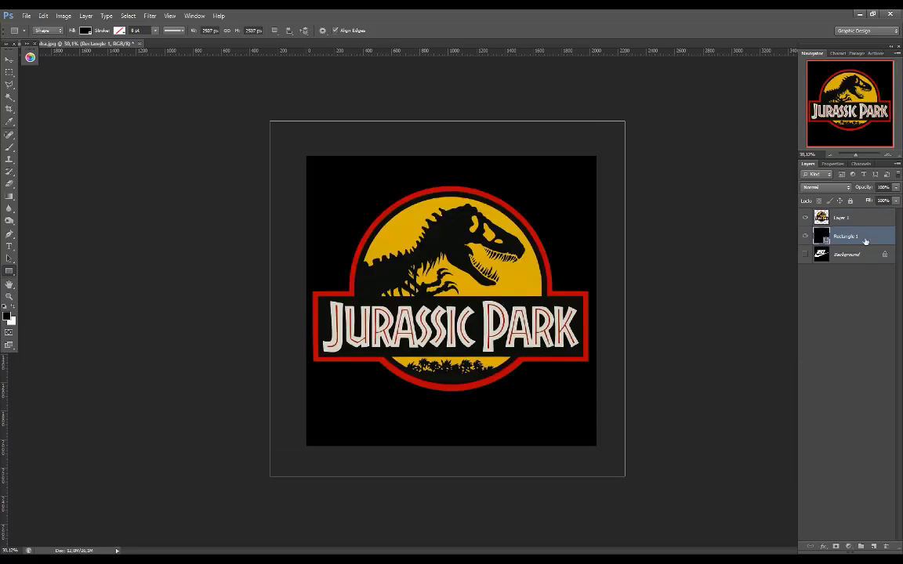
# - Apply a white Color Overlay layer style to the Jurassic Park logo layer
pyautogui.click(837, 222)
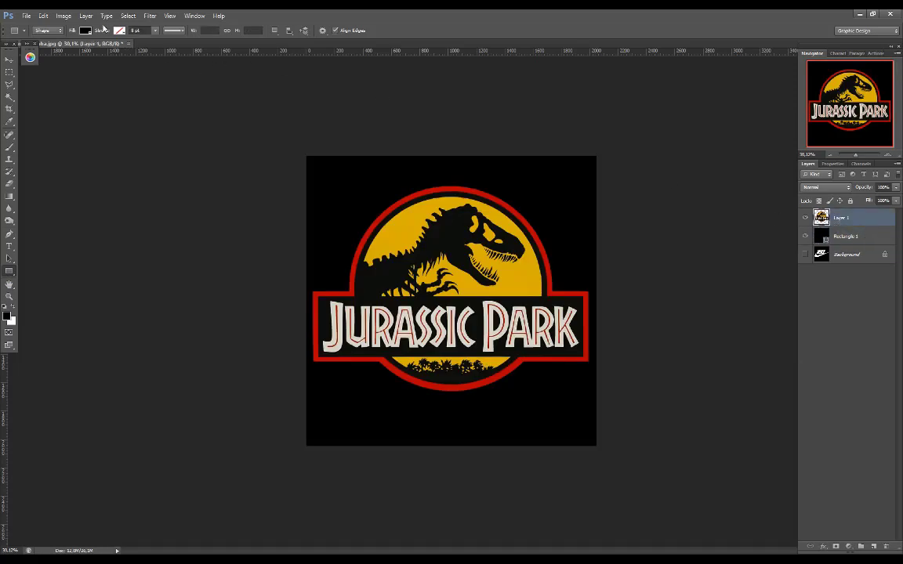
pyautogui.click(86, 16)
pyautogui.moveTo(102, 66)
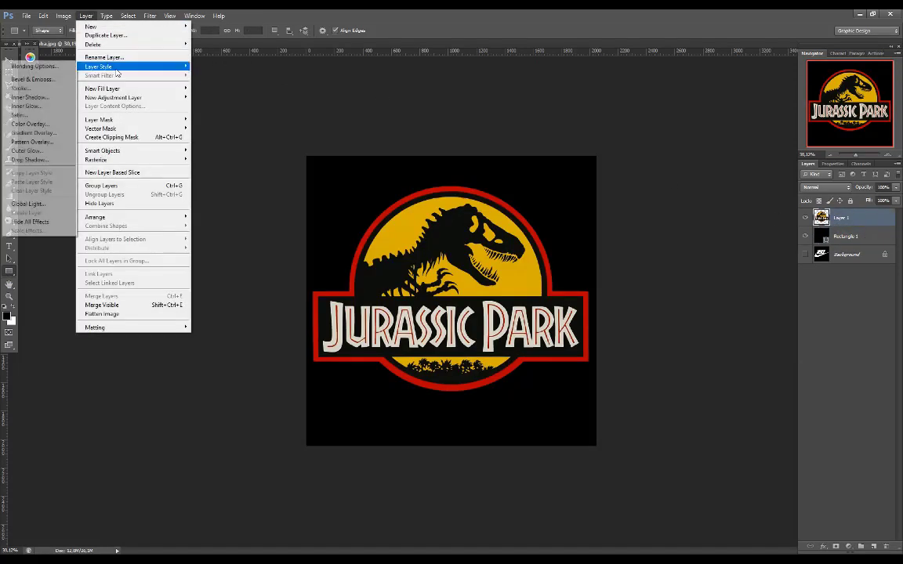
pyautogui.click(31, 124)
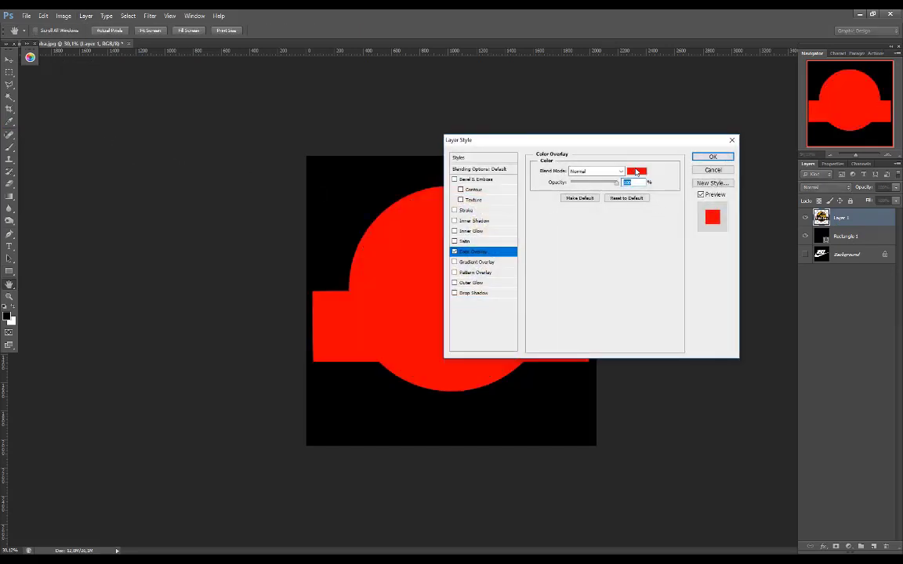
pyautogui.moveTo(71, 267); pyautogui.dragTo(37, 242)
pyautogui.click(255, 239)
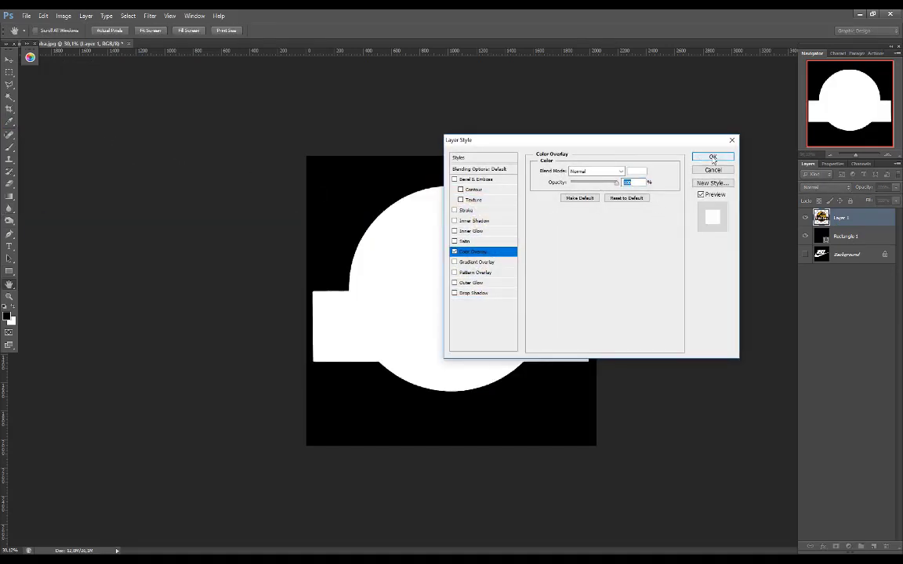
pyautogui.click(712, 157)
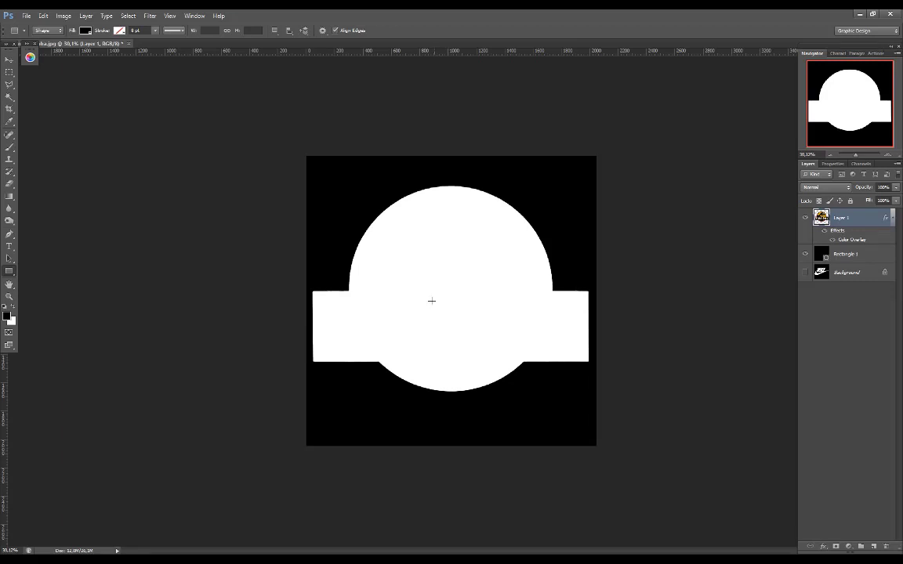
# - Save a copy of the black-and-white logo mask to the Desktop as a JPEG named jurassictutorialalpha
pyautogui.click(26, 16)
pyautogui.click(51, 130)
pyautogui.click(148, 286)
pyautogui.click(141, 343)
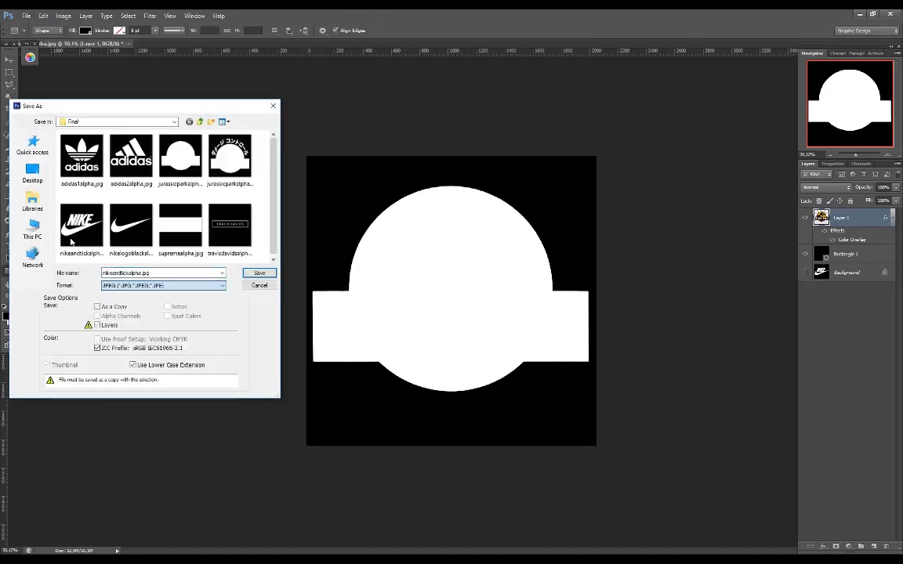
pyautogui.click(32, 174)
pyautogui.scroll(-3, 174, 233)
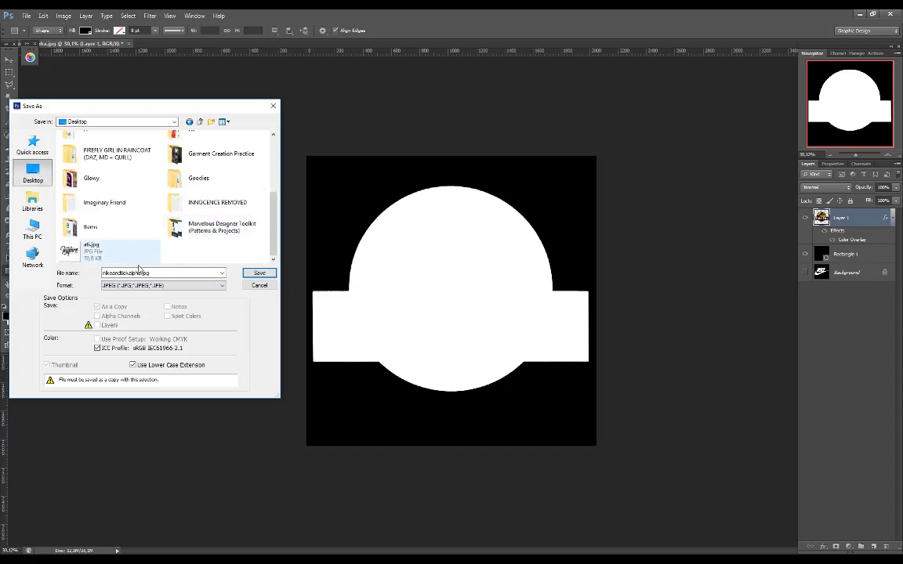
pyautogui.click(139, 273)
pyautogui.click(142, 273)
pyautogui.moveTo(142, 273); pyautogui.dragTo(53, 271)
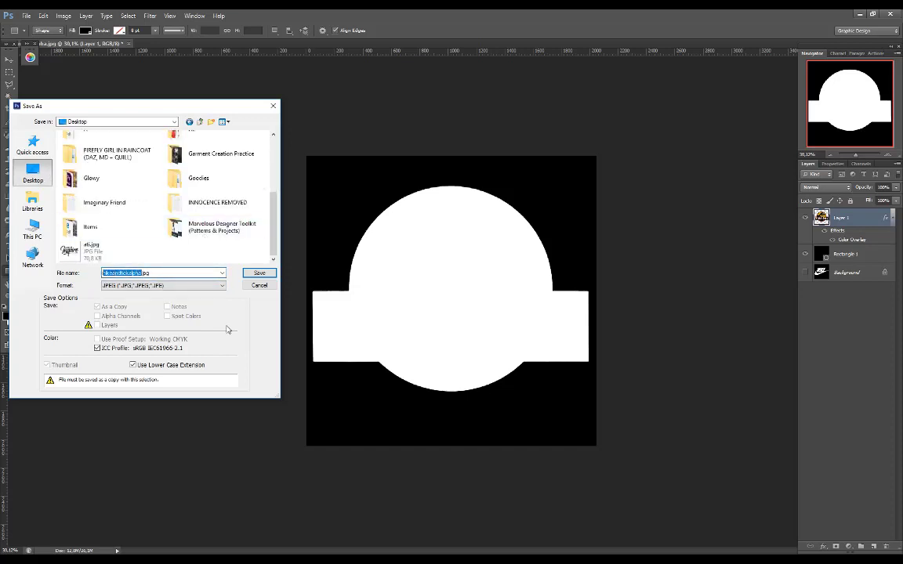
pyautogui.press('BackSpace')
pyautogui.click(261, 274)
pyautogui.click(315, 91)
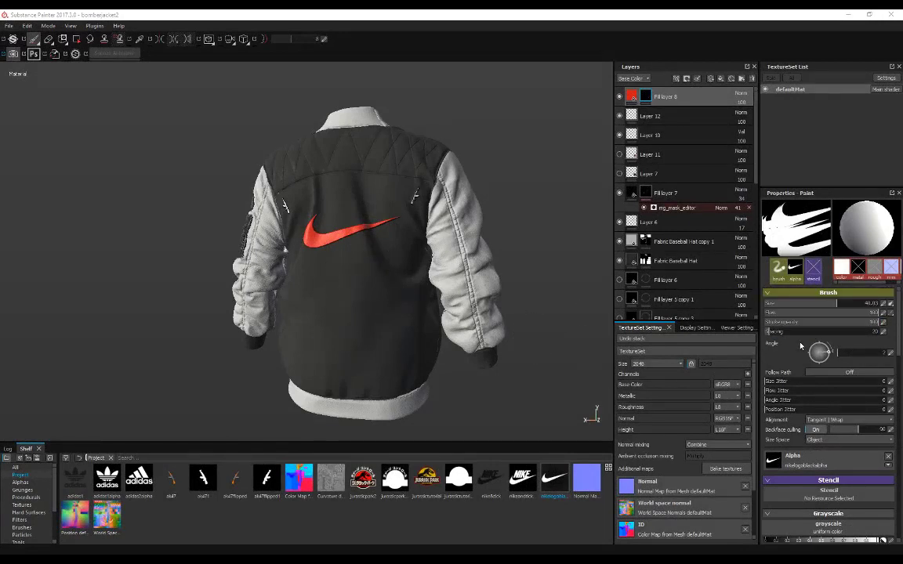
# - Switch to Substance Painter and try a smaller brush size for the Nike swoosh alpha
pyautogui.moveTo(833, 304); pyautogui.dragTo(824, 304)
pyautogui.hotkey('ctrl', 'z')
pyautogui.click(830, 303)
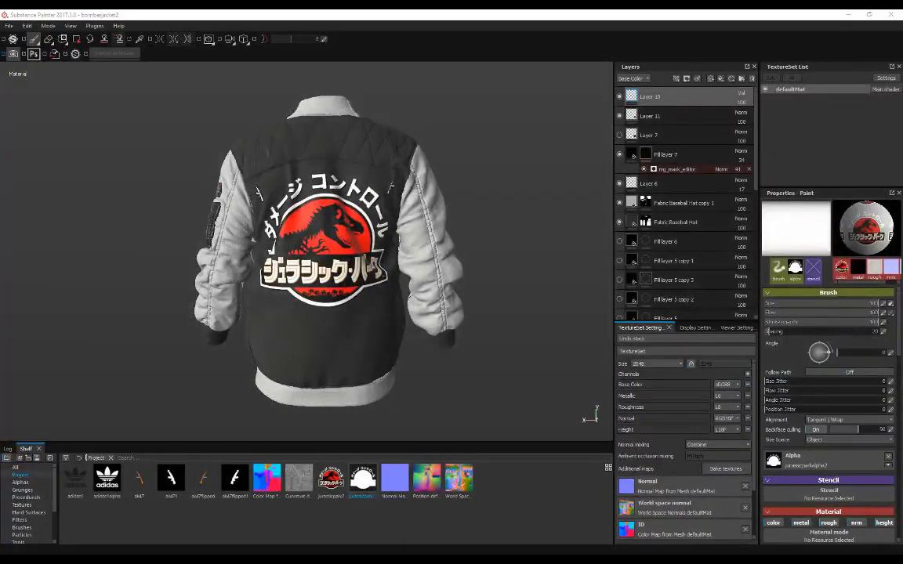
# - Bring jurassictutorial.png and jurassictutorialalpha.jpg from the Final folder into Substance Painter's shelf for import
pyautogui.moveTo(0, 125); pyautogui.dragTo(311, 127)
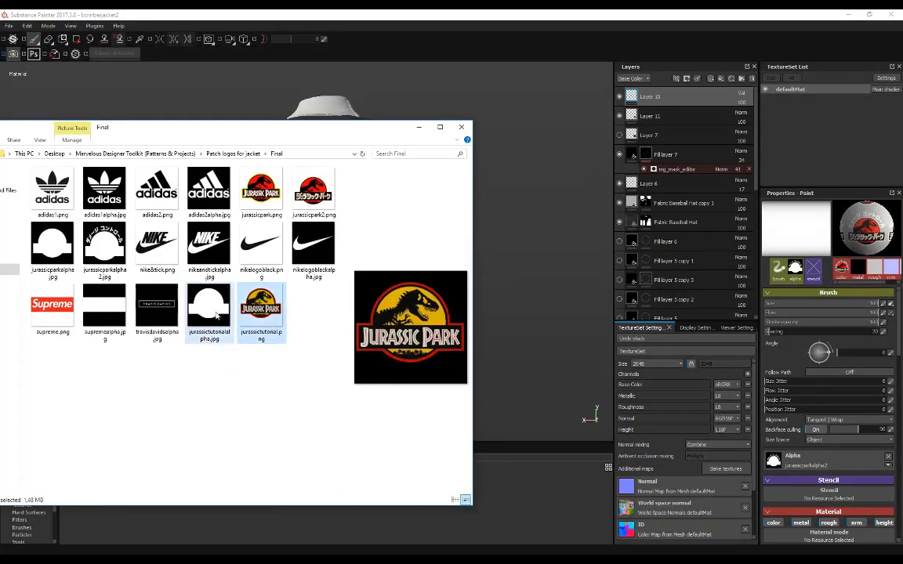
pyautogui.click(217, 315)
pyautogui.moveTo(263, 310)
pyautogui.mouseDown()
pyautogui.moveTo(520, 528)
pyautogui.moveTo(515, 533)
pyautogui.mouseUp()
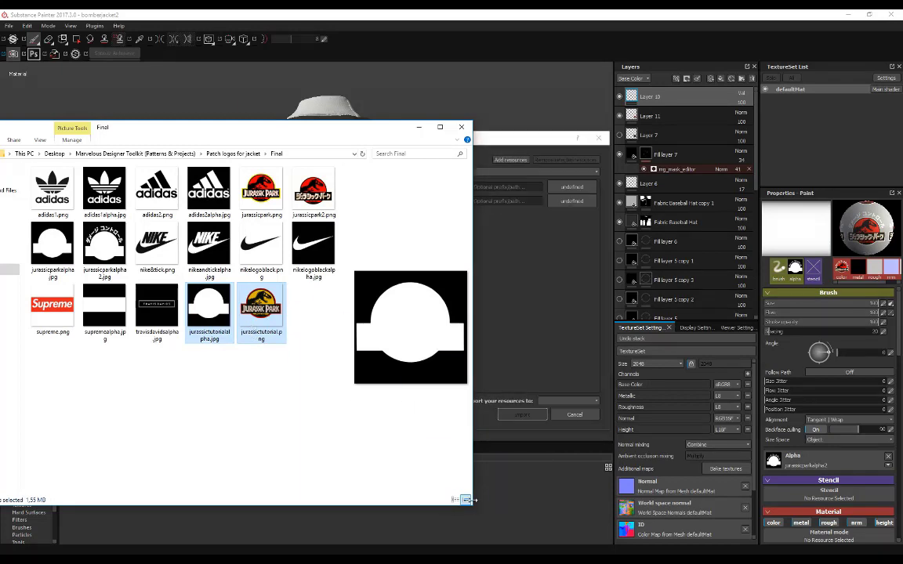
pyautogui.click(419, 127)
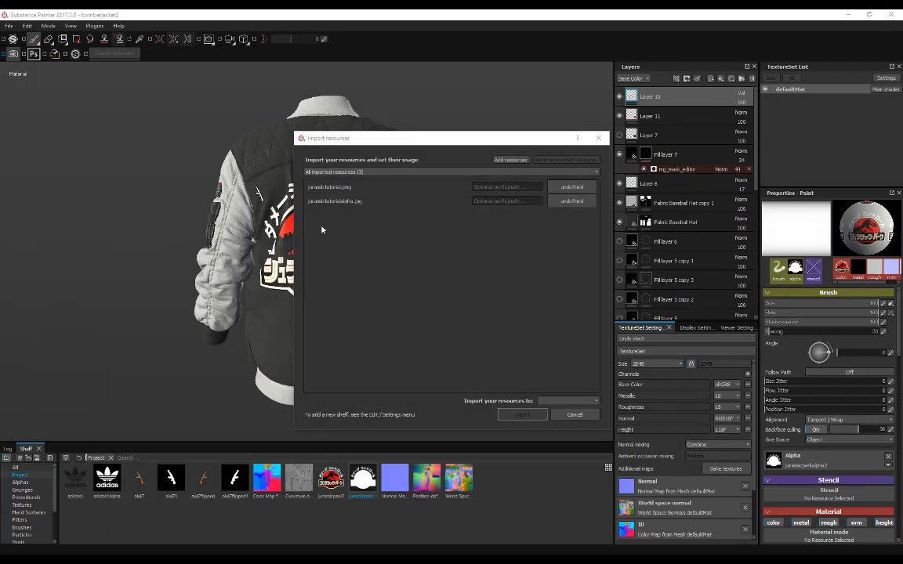
pyautogui.moveTo(387, 143); pyautogui.dragTo(333, 139)
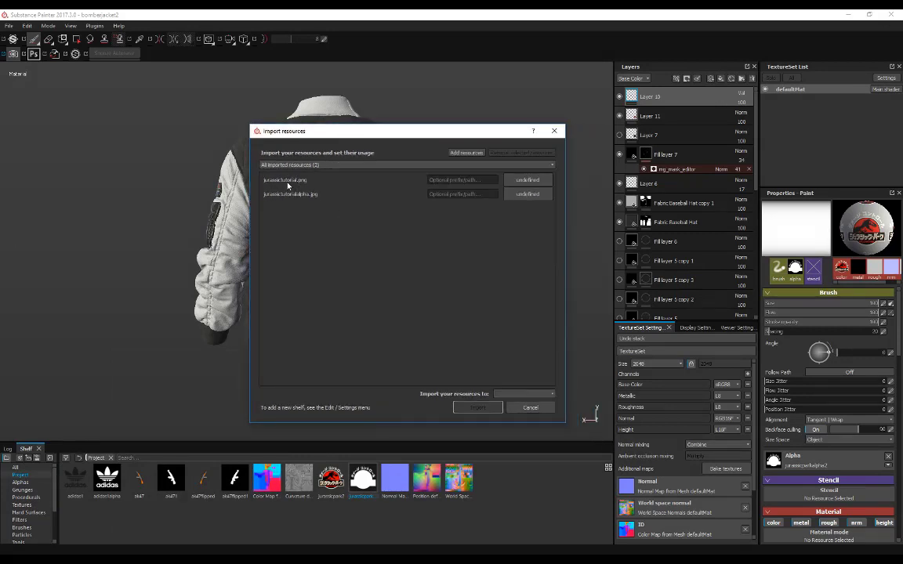
# - Import jurassictutorial.png as a texture and jurassictutorialalpha.jpg as an alpha into project bomberjacket2, and show the project's resources
pyautogui.click(533, 180)
pyautogui.click(551, 209)
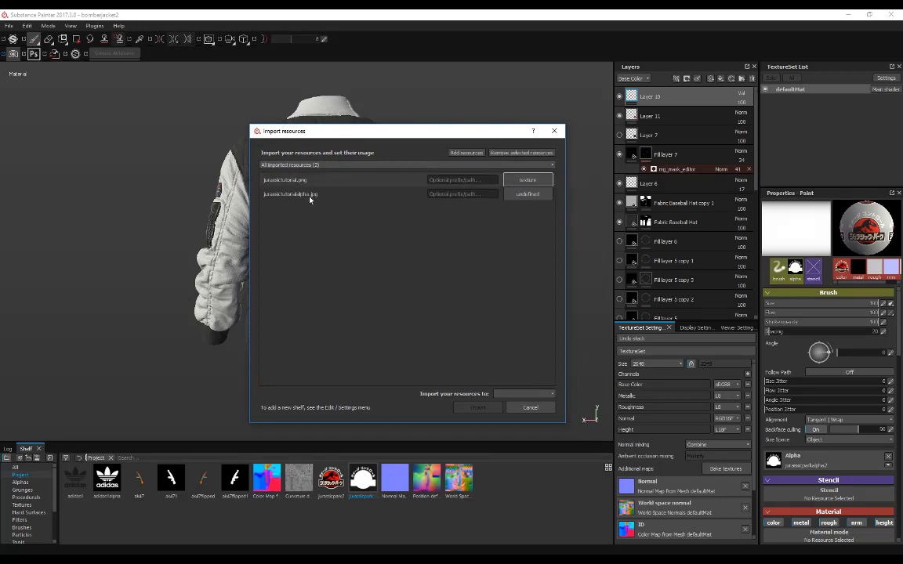
pyautogui.click(519, 195)
pyautogui.click(534, 203)
pyautogui.click(524, 394)
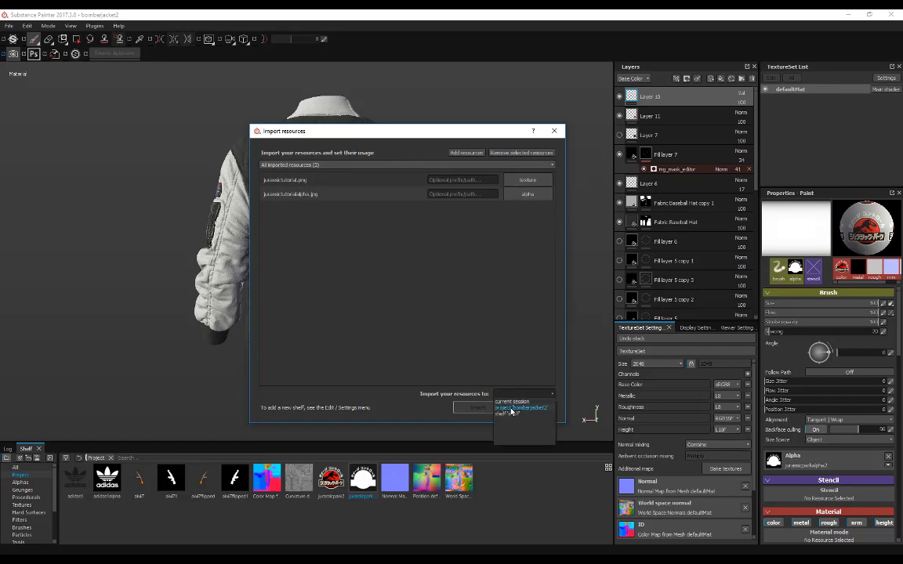
pyautogui.click(511, 406)
pyautogui.click(477, 407)
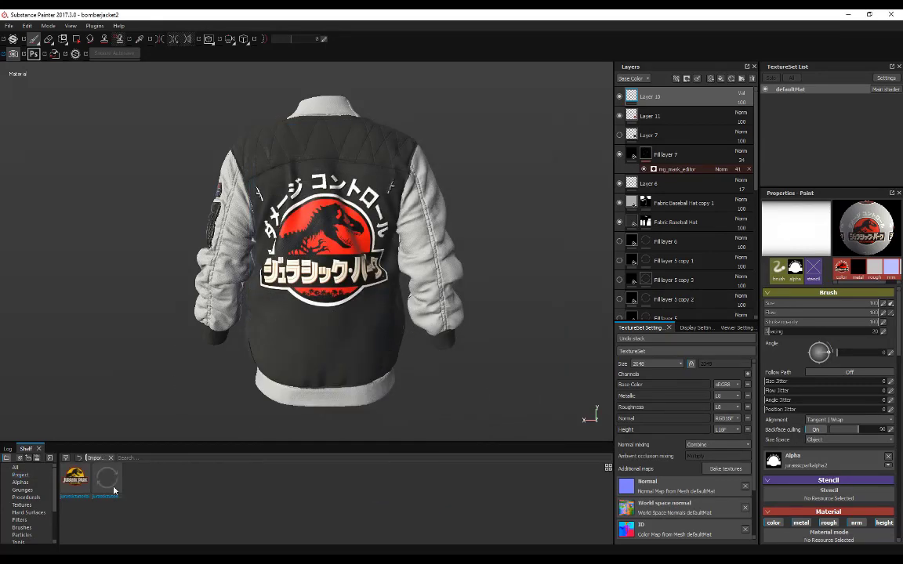
pyautogui.click(20, 475)
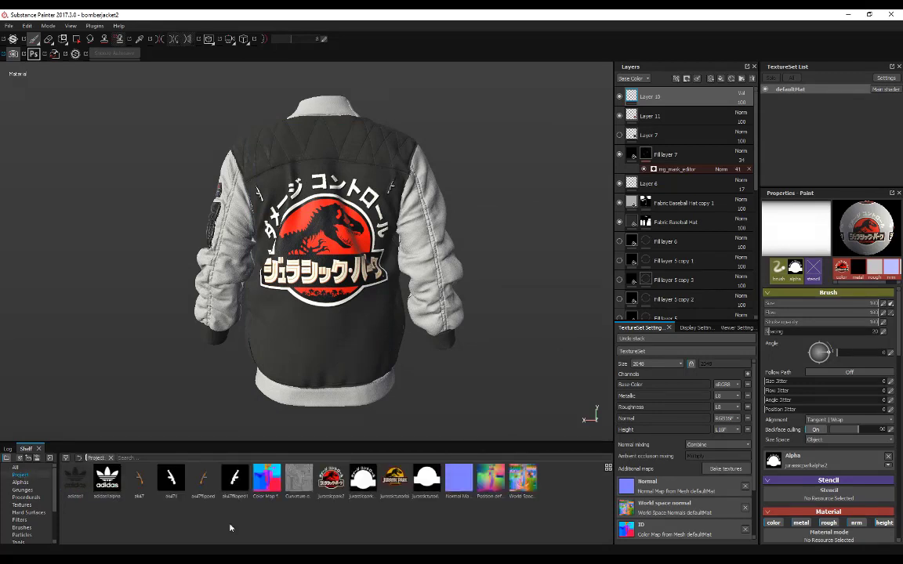
# - Hide Layer 11 with the Japanese Jurassic Park logo and add a new paint layer above Layer 10
pyautogui.click(399, 484)
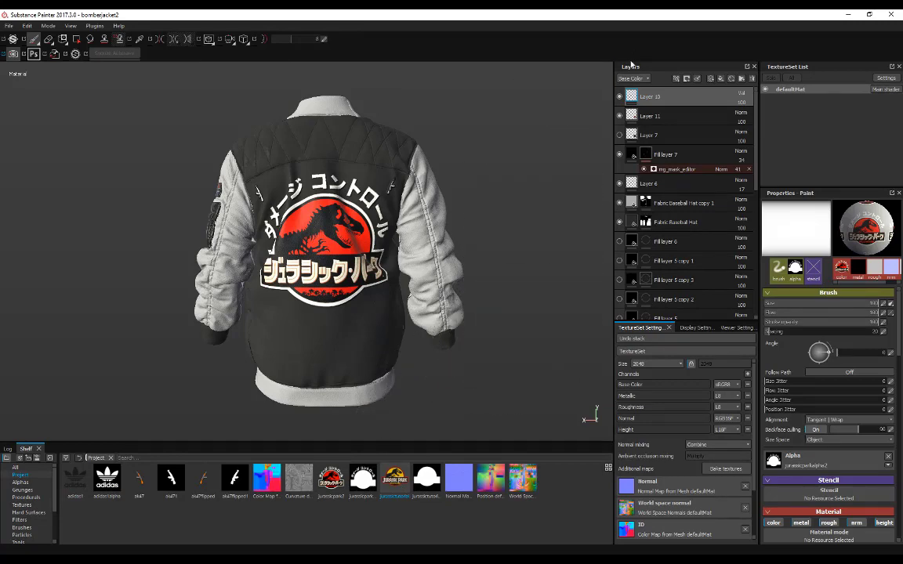
pyautogui.click(619, 116)
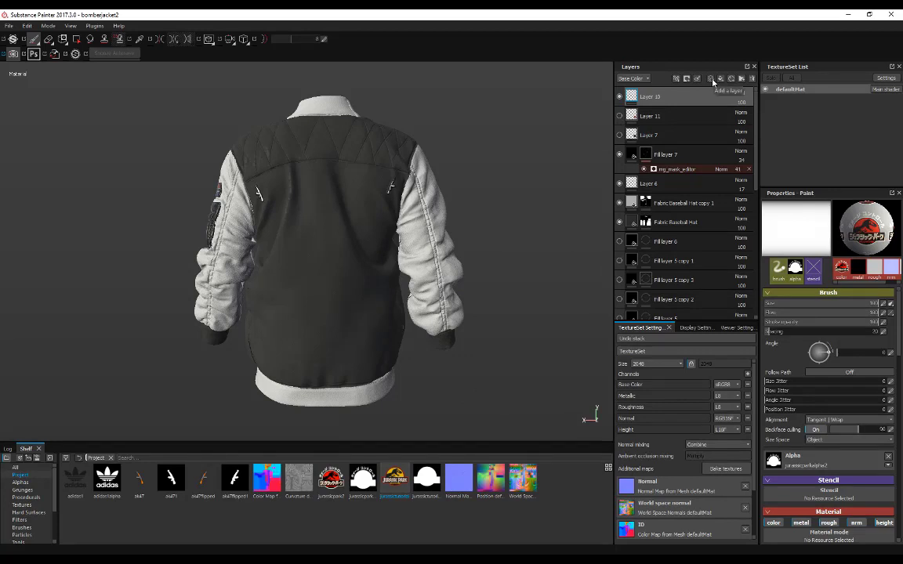
pyautogui.click(711, 80)
# - Assign the jurassictutorial texture as the brush's base color and jurassictutorialalpha as its alpha
pyautogui.scroll(-3, 828, 355)
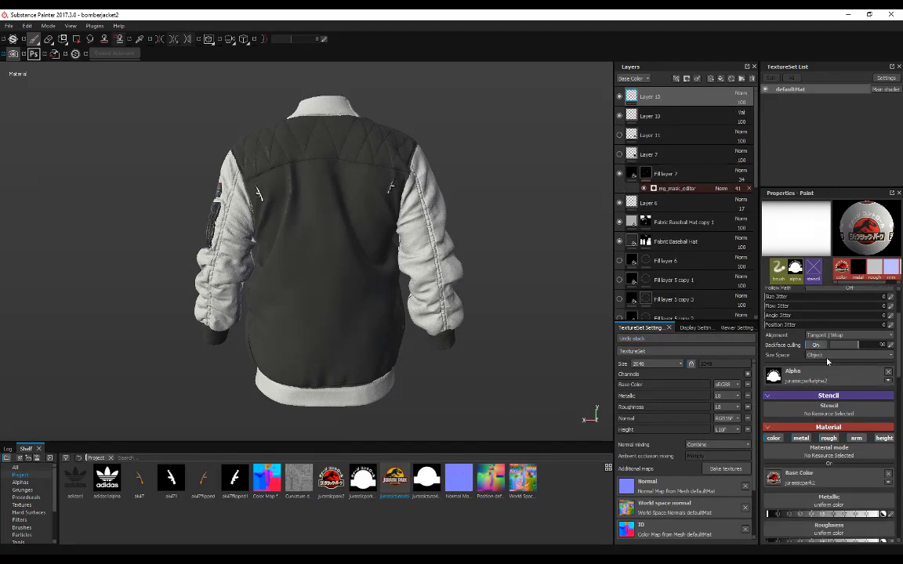
pyautogui.scroll(-3, 827, 354)
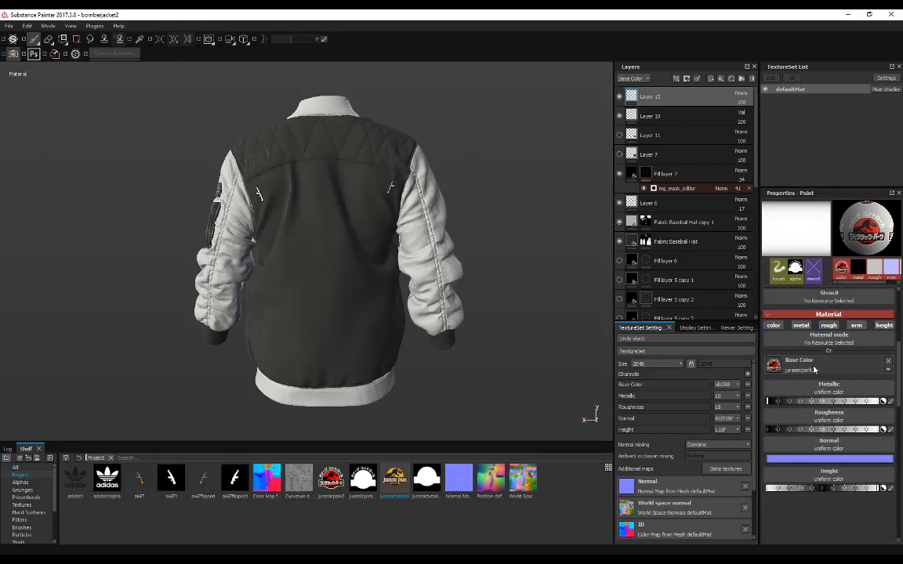
pyautogui.moveTo(393, 479); pyautogui.dragTo(818, 370)
pyautogui.scroll(3, 828, 368)
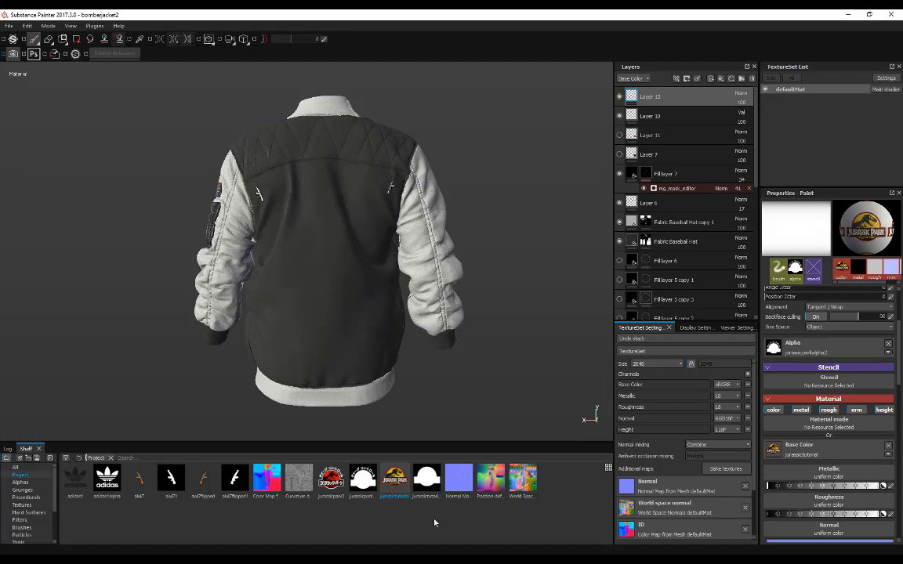
pyautogui.moveTo(429, 481); pyautogui.dragTo(774, 347)
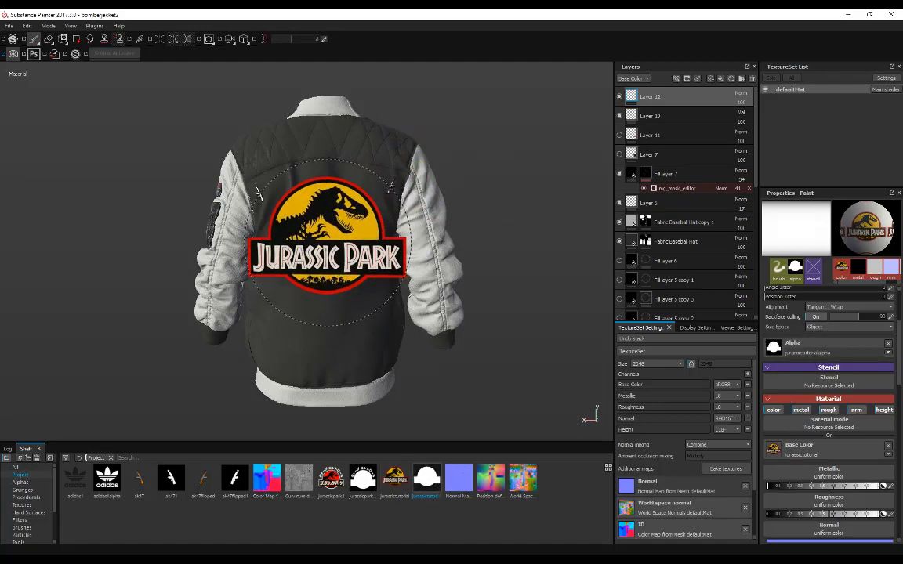
# - Reduce the brush size to 81 so the logo fits on the jacket's back
pyautogui.press('[')
pyautogui.press('[')
pyautogui.press('[')
pyautogui.press('[')
pyautogui.press('[')
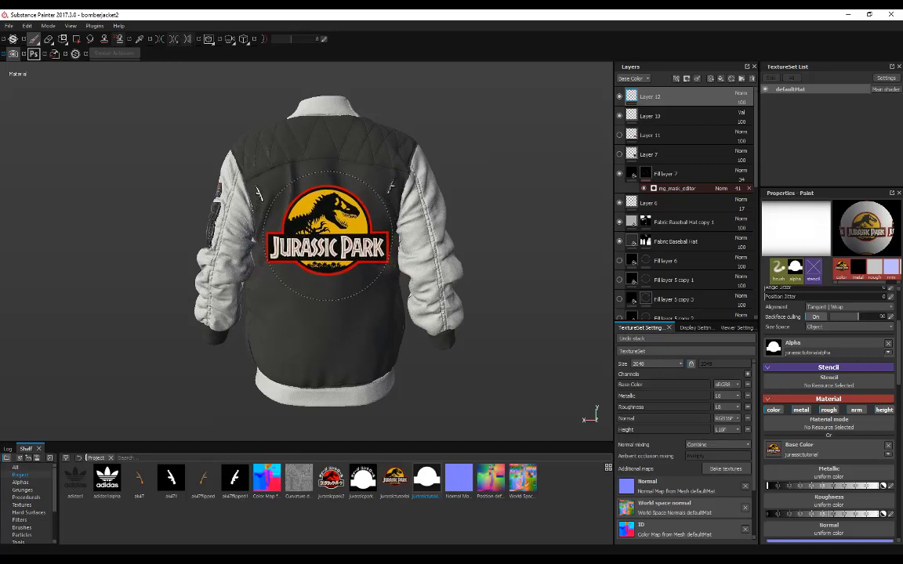
# - Try a first stamp of the Jurassic Park logo on the centre of the jacket's back and undo it
pyautogui.click(327, 232)
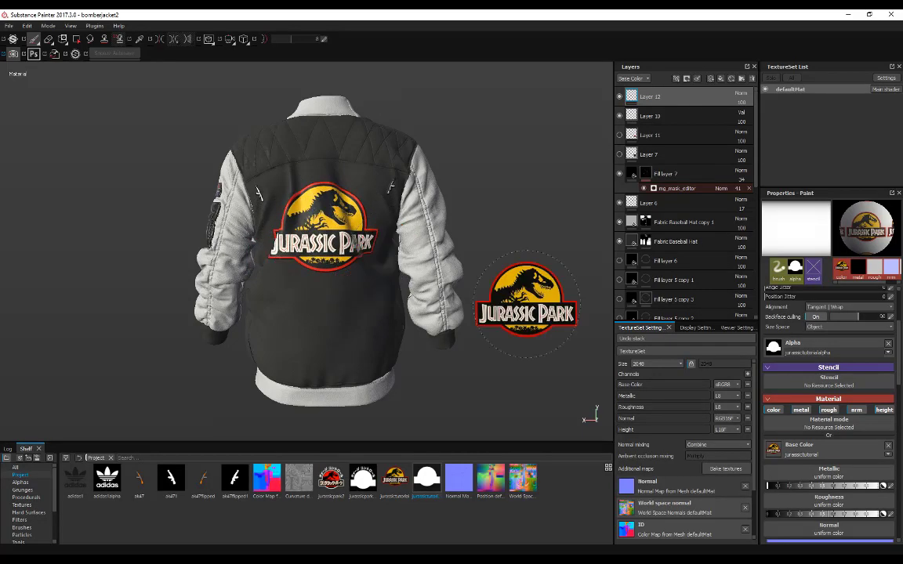
pyautogui.moveTo(502, 149)
pyautogui.keyDown('alt'); pyautogui.mouseDown()
pyautogui.moveTo(454, 153)
pyautogui.moveTo(483, 151)
pyautogui.mouseUp(); pyautogui.keyUp('alt')
pyautogui.hotkey('ctrl', 'z')
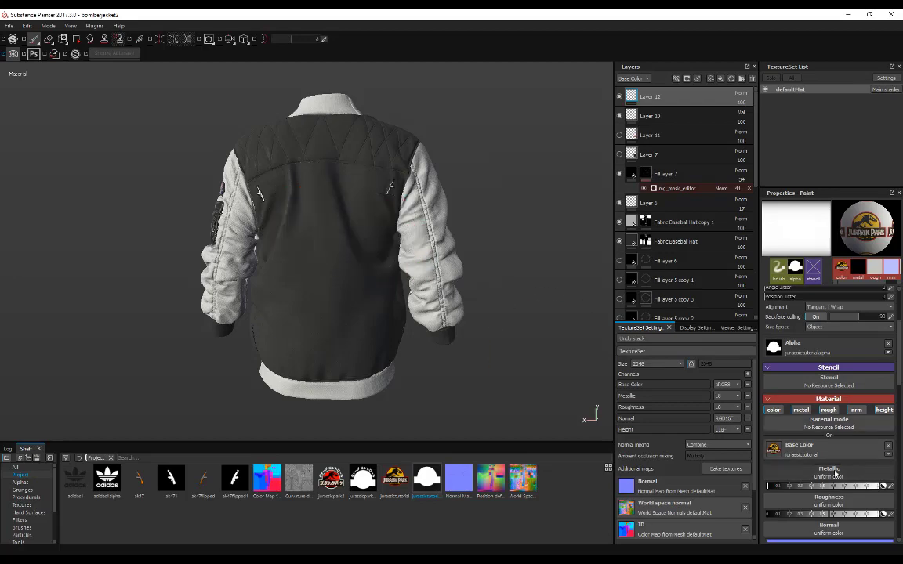
# - Stamp the logo on the jacket's back with a high roughness, examine its matte finish up close, and undo it
pyautogui.scroll(-2, 858, 484)
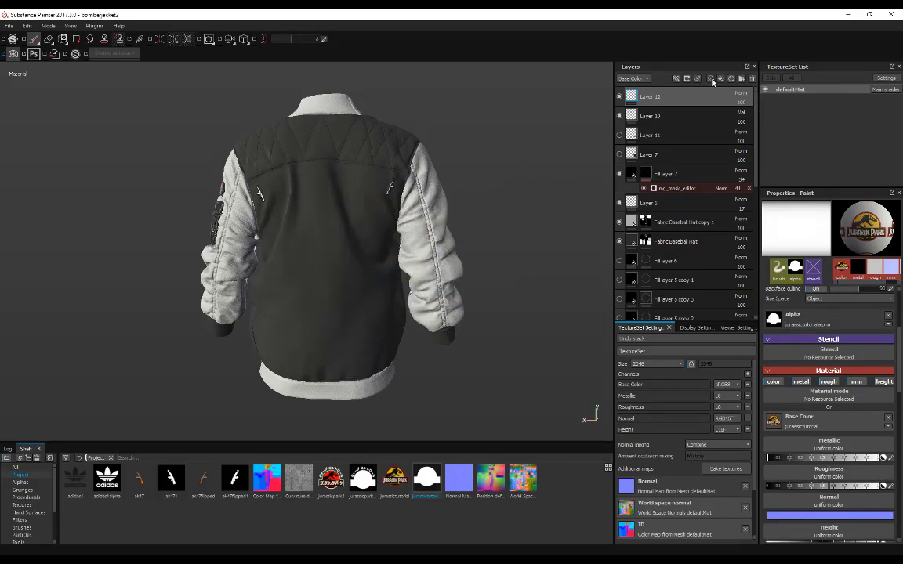
pyautogui.click(328, 226)
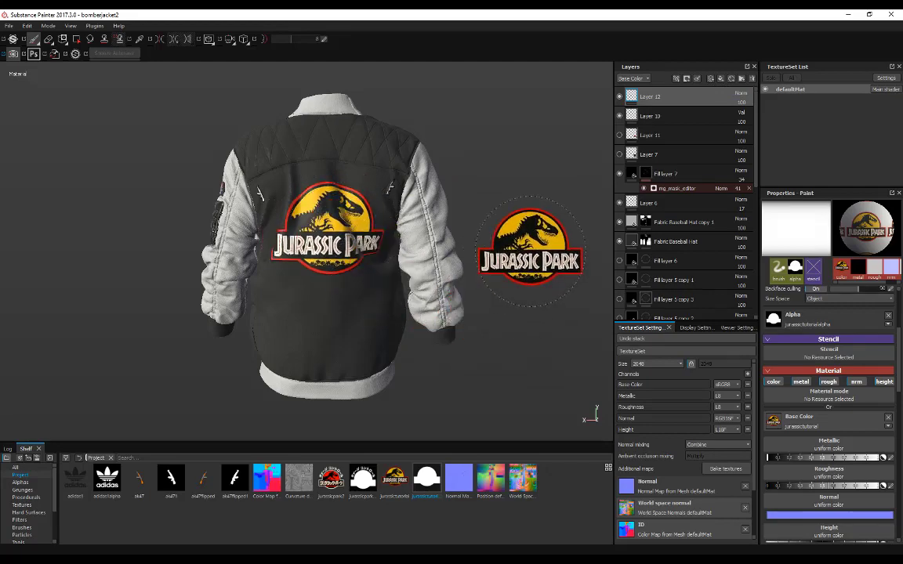
pyautogui.keyDown('alt'); pyautogui.moveTo(484, 224); pyautogui.dragTo(477, 202); pyautogui.keyUp('alt')
pyautogui.scroll(3, 372, 180)
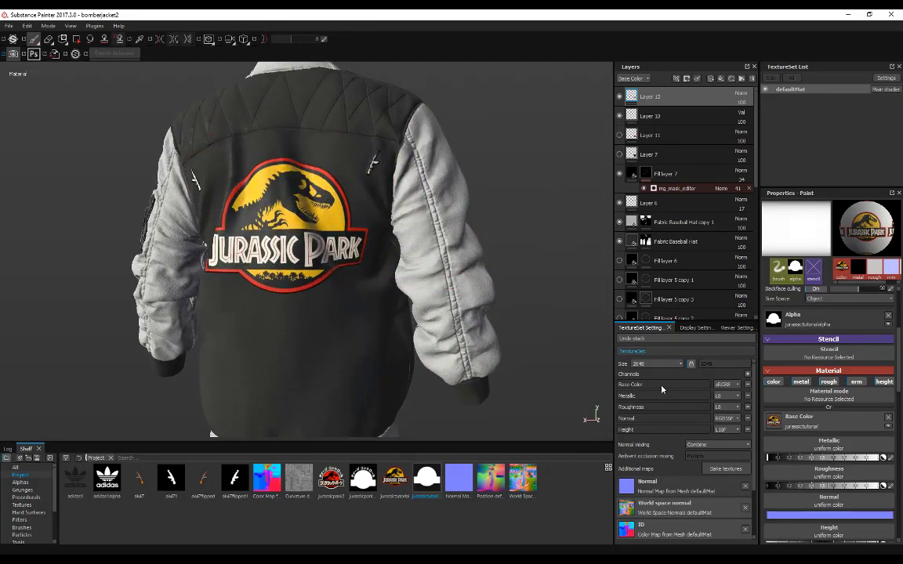
pyautogui.hotkey('ctrl', 'z')
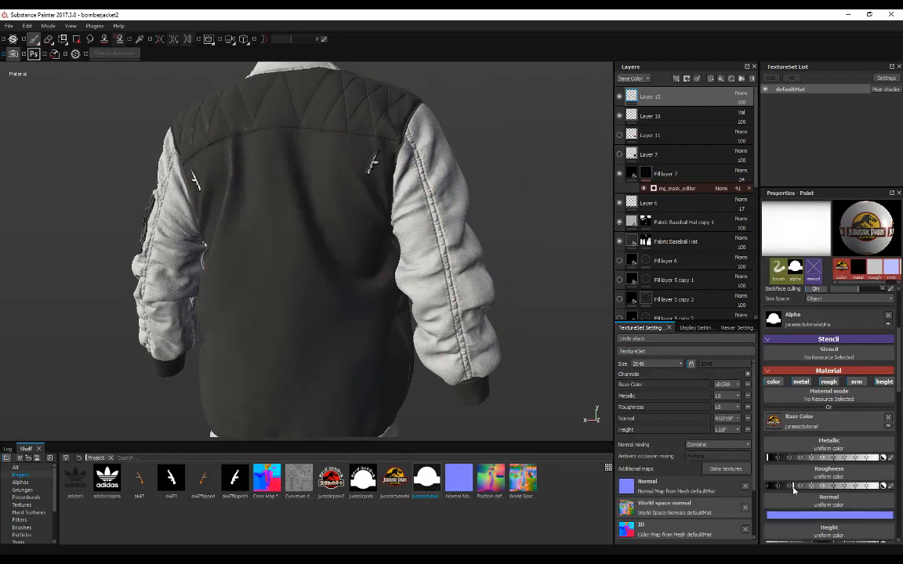
# - Try the logo stamp with a lower roughness, check its gloss from an angle, and undo it
pyautogui.hotkey('ctrl', 'y')
pyautogui.keyDown('alt'); pyautogui.moveTo(506, 143); pyautogui.dragTo(294, 218); pyautogui.keyUp('alt')
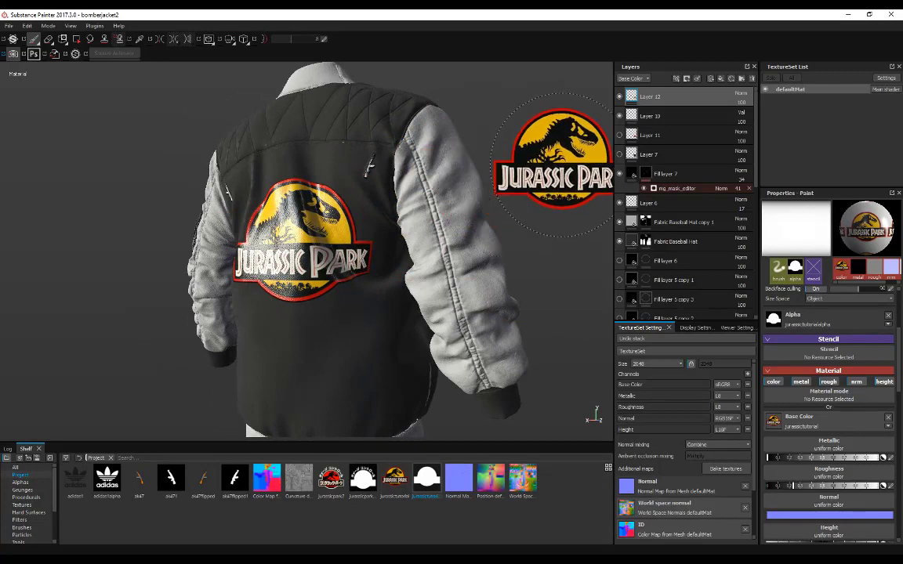
pyautogui.hotkey('ctrl', 'z')
# - Stamp the glossy Jurassic Park logo at brush size 81 onto the centre of the jacket's back, below the quilted yoke
pyautogui.keyDown('alt'); pyautogui.moveTo(546, 144); pyautogui.dragTo(627, 161); pyautogui.keyUp('alt')
pyautogui.scroll(3, 823, 439)
pyautogui.scroll(1, 819, 423)
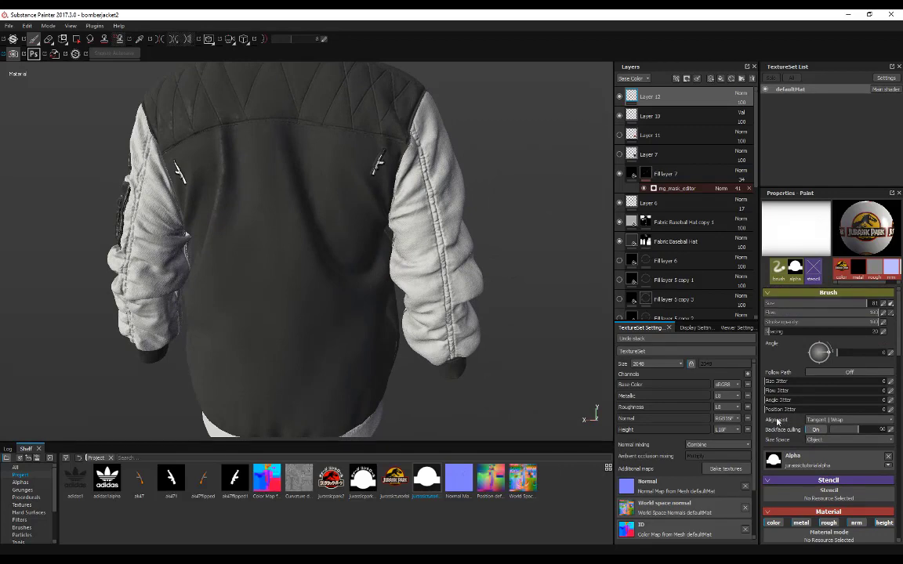
pyautogui.keyDown('alt'); pyautogui.moveTo(514, 181); pyautogui.dragTo(558, 157); pyautogui.keyUp('alt')
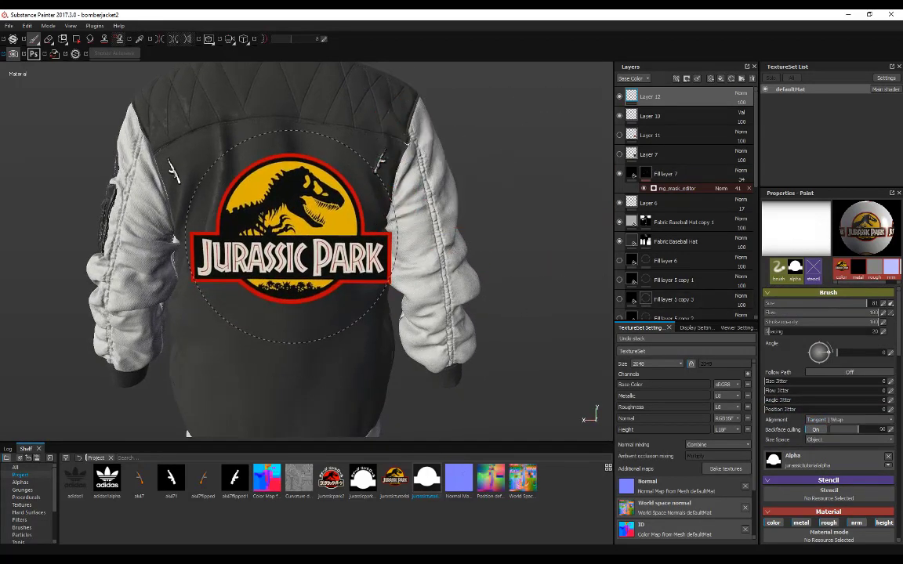
pyautogui.click(301, 232)
pyautogui.keyDown('alt'); pyautogui.moveTo(486, 146); pyautogui.dragTo(392, 147); pyautogui.keyUp('alt')
pyautogui.keyDown('alt'); pyautogui.moveTo(538, 168); pyautogui.dragTo(439, 155); pyautogui.keyUp('alt')
pyautogui.keyDown('alt'); pyautogui.moveTo(541, 149); pyautogui.dragTo(503, 125); pyautogui.keyUp('alt')
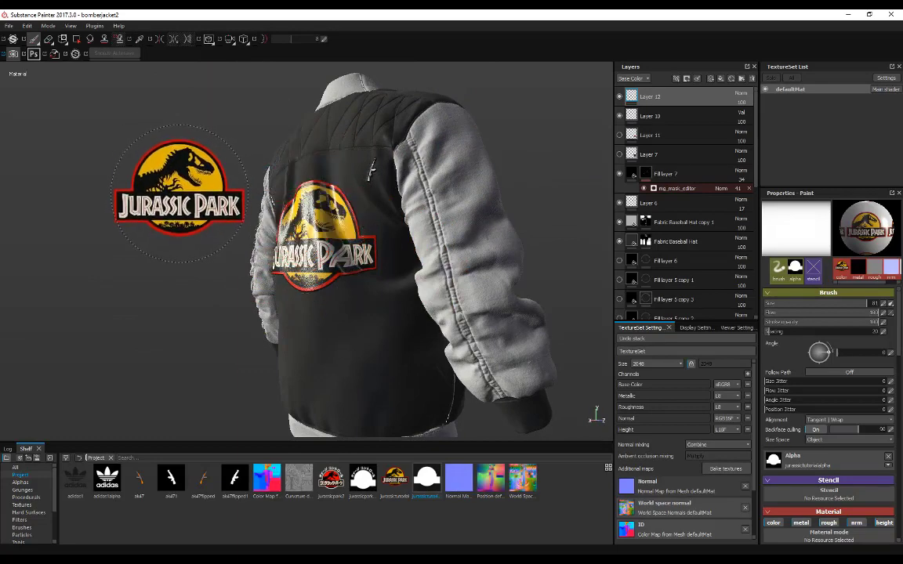
# - Set the brush alignment to Camera, try the Jurassic Park logo stamp on the centre of the jacket's back, and examine it from an angle
pyautogui.keyDown('alt'); pyautogui.moveTo(191, 222); pyautogui.dragTo(283, 207); pyautogui.keyUp('alt')
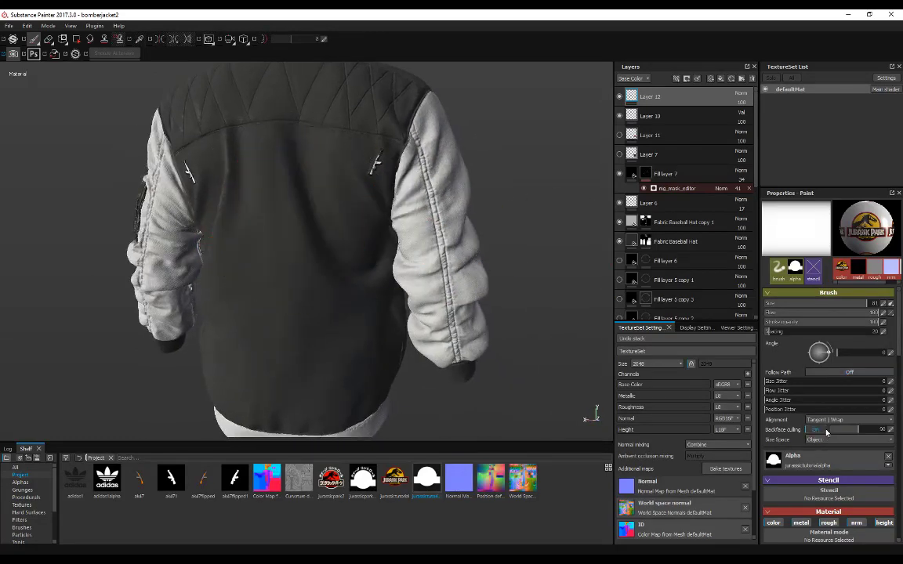
pyautogui.click(828, 421)
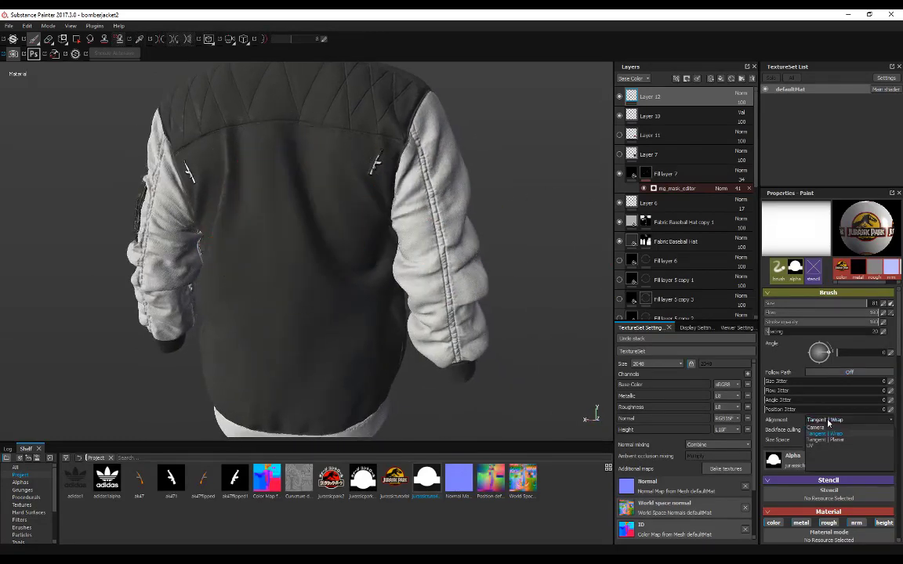
pyautogui.click(823, 428)
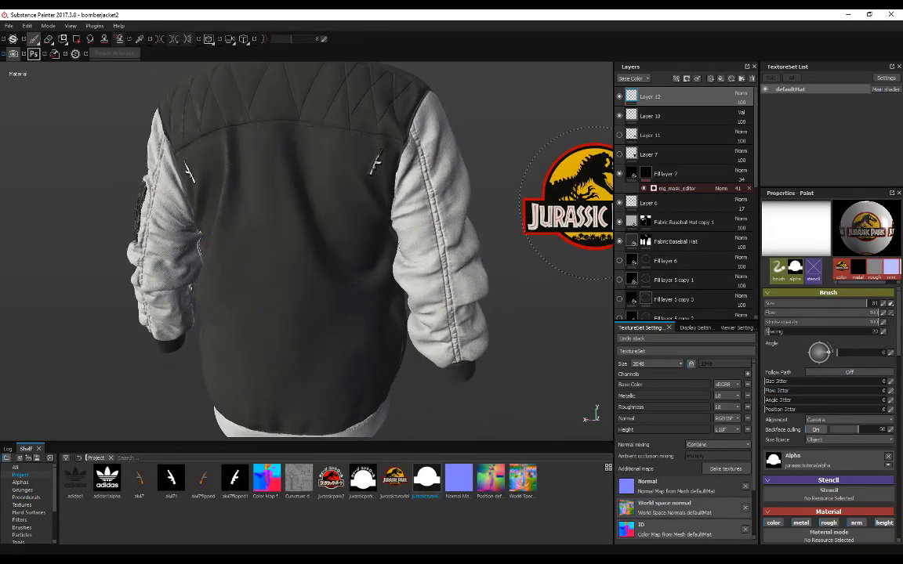
pyautogui.keyDown('alt'); pyautogui.moveTo(571, 215); pyautogui.dragTo(549, 153); pyautogui.keyUp('alt')
pyautogui.scroll(-4, 521, 172)
pyautogui.keyDown('alt'); pyautogui.moveTo(483, 196); pyautogui.dragTo(501, 198); pyautogui.keyUp('alt')
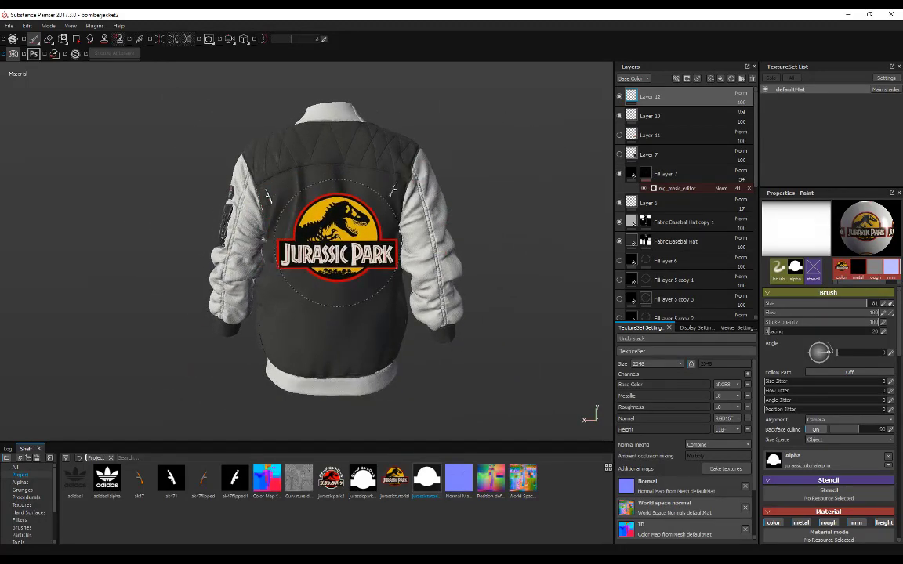
pyautogui.click(333, 235)
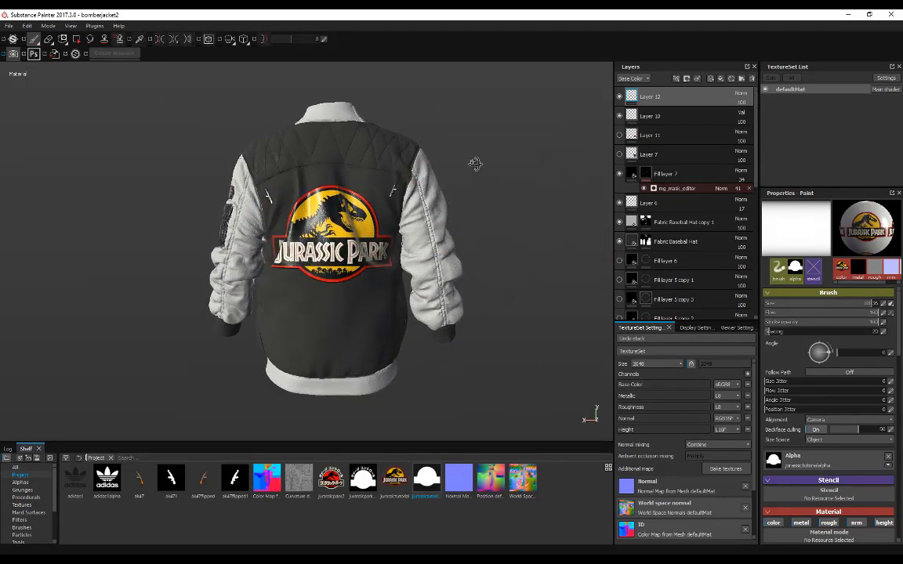
pyautogui.keyDown('alt'); pyautogui.moveTo(466, 164); pyautogui.dragTo(337, 174); pyautogui.keyUp('alt')
pyautogui.scroll(4, 290, 212)
pyautogui.moveTo(187, 165)
pyautogui.keyDown('alt'); pyautogui.mouseDown()
pyautogui.moveTo(162, 172)
pyautogui.moveTo(150, 157)
pyautogui.moveTo(113, 155)
pyautogui.moveTo(255, 214)
pyautogui.mouseUp(); pyautogui.keyUp('alt')
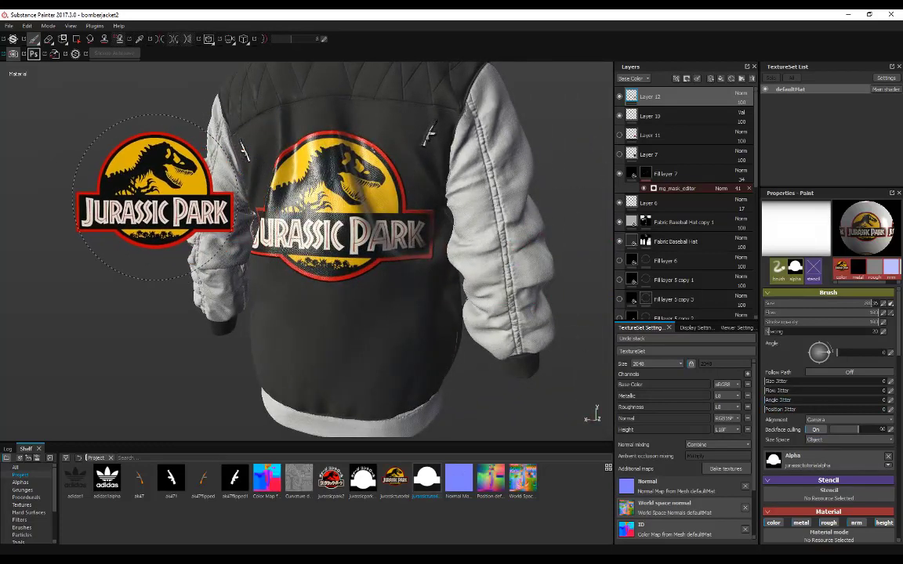
# - Set the brush alignment to UV, try the logo stamp on the jacket's right sleeve and back, and undo it
pyautogui.click(831, 421)
pyautogui.click(815, 446)
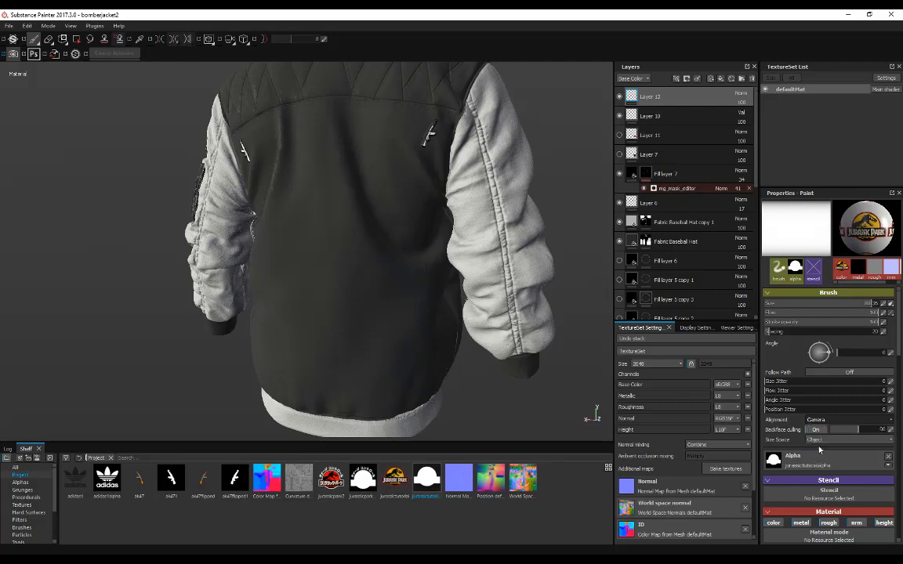
pyautogui.moveTo(493, 282)
pyautogui.keyDown('alt'); pyautogui.mouseDown()
pyautogui.moveTo(339, 210)
pyautogui.moveTo(278, 63)
pyautogui.mouseUp(); pyautogui.keyUp('alt')
pyautogui.click(480, 217)
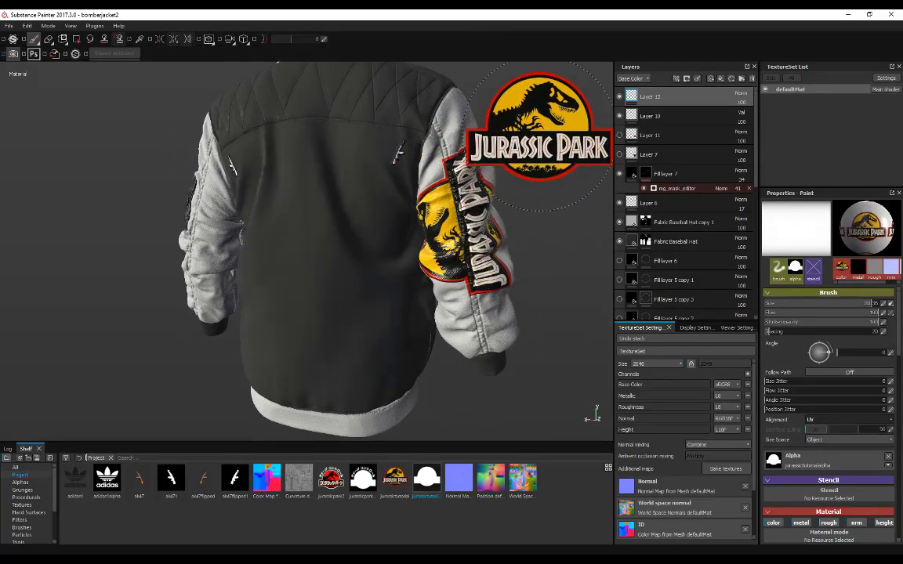
pyautogui.moveTo(506, 129)
pyautogui.keyDown('alt'); pyautogui.mouseDown()
pyautogui.moveTo(398, 133)
pyautogui.moveTo(476, 178)
pyautogui.moveTo(471, 157)
pyautogui.moveTo(439, 148)
pyautogui.moveTo(490, 147)
pyautogui.moveTo(443, 154)
pyautogui.mouseUp(); pyautogui.keyUp('alt')
pyautogui.click(317, 233)
pyautogui.hotkey('ctrl', 'z')
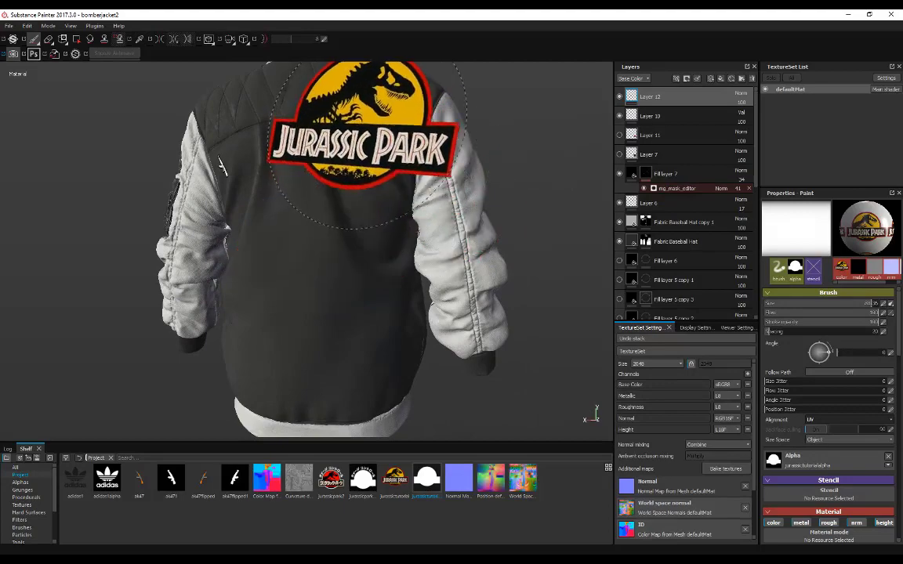
# - Try another UV-aligned logo stamp on the jacket's upper back, inspect it from several sides, and undo it
pyautogui.click(375, 151)
pyautogui.keyDown('alt'); pyautogui.moveTo(529, 168); pyautogui.dragTo(368, 247); pyautogui.keyUp('alt')
pyautogui.keyDown('alt'); pyautogui.moveTo(388, 154); pyautogui.dragTo(270, 161); pyautogui.keyUp('alt')
pyautogui.keyDown('alt'); pyautogui.moveTo(415, 169); pyautogui.dragTo(325, 150); pyautogui.keyUp('alt')
pyautogui.keyDown('alt'); pyautogui.moveTo(483, 185); pyautogui.dragTo(555, 147); pyautogui.keyUp('alt')
pyautogui.hotkey('ctrl', 'z')
pyautogui.keyDown('alt'); pyautogui.moveTo(261, 166); pyautogui.dragTo(267, 164); pyautogui.keyUp('alt')
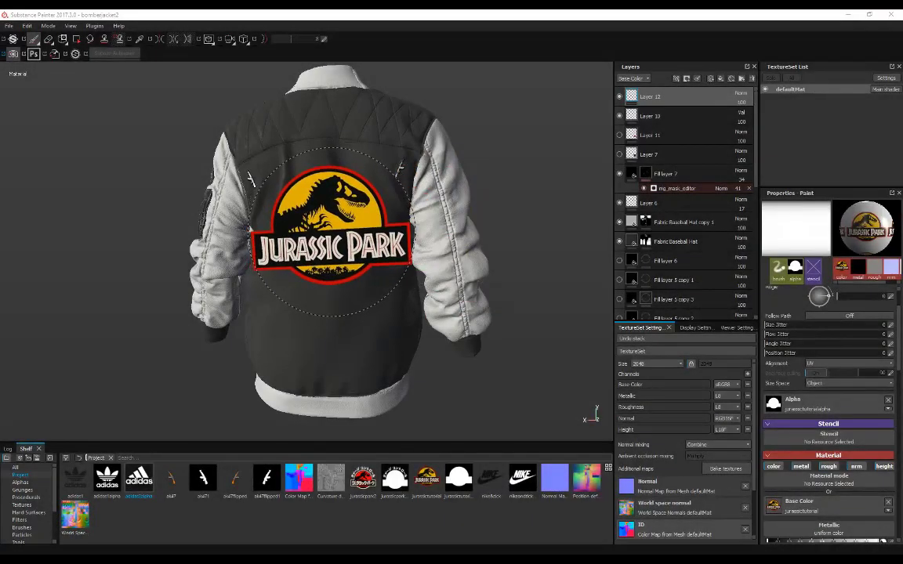
# - Add a fill layer at the top of the layer stack and bring nikelogoblackalpha.jpg from the Final folder into the resource import
pyautogui.click(720, 79)
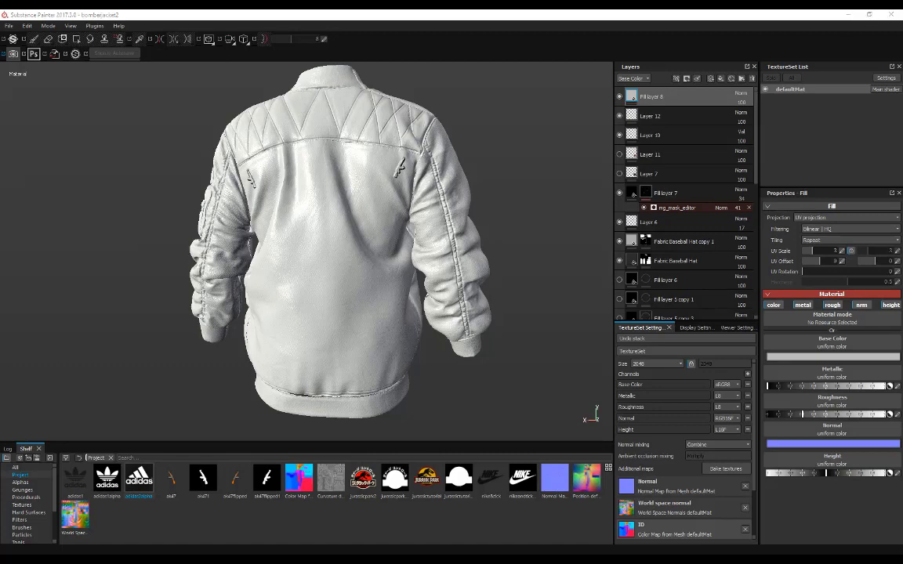
pyautogui.moveTo(0, 105); pyautogui.dragTo(468, 115)
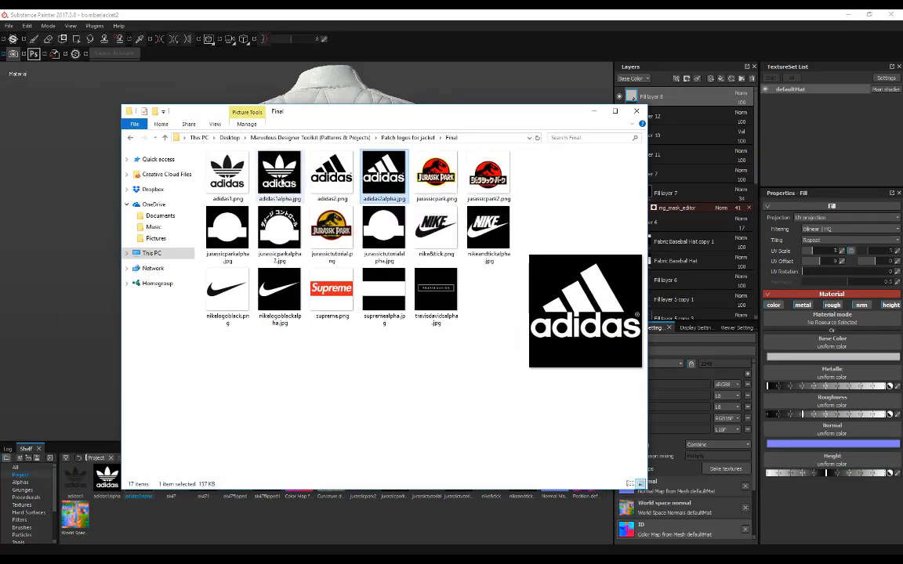
pyautogui.click(279, 291)
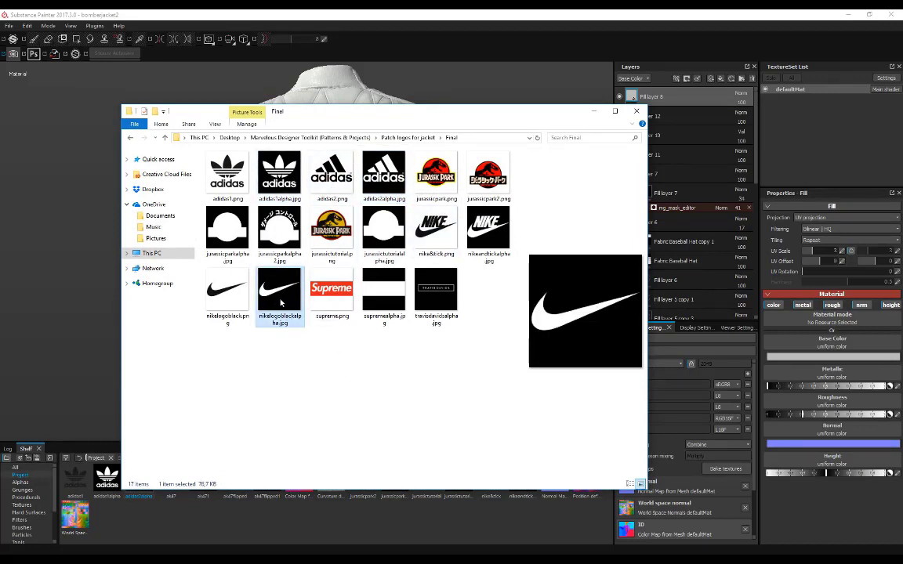
pyautogui.moveTo(280, 301)
pyautogui.mouseDown()
pyautogui.moveTo(296, 403)
pyautogui.moveTo(188, 469)
pyautogui.mouseUp()
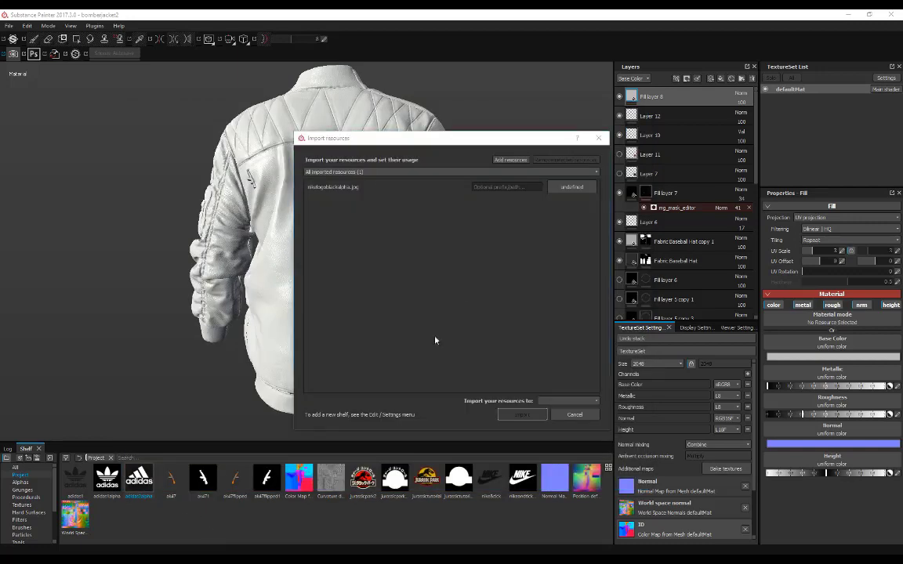
# - Import nikelogoblackalpha.jpg as an alpha into project bomberjacket2 and show the project's resources in the shelf
pyautogui.click(571, 188)
pyautogui.click(591, 193)
pyautogui.click(561, 401)
pyautogui.click(551, 415)
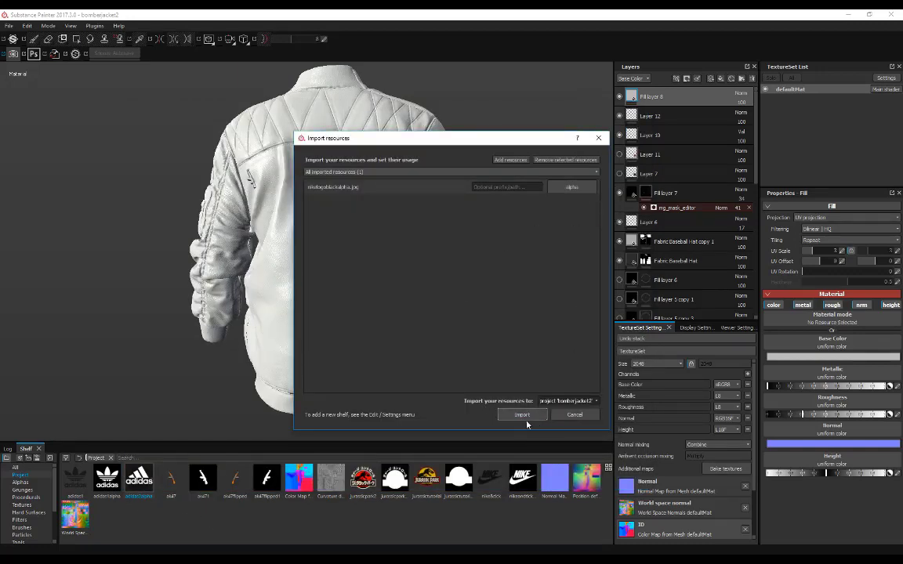
pyautogui.click(524, 416)
pyautogui.click(21, 475)
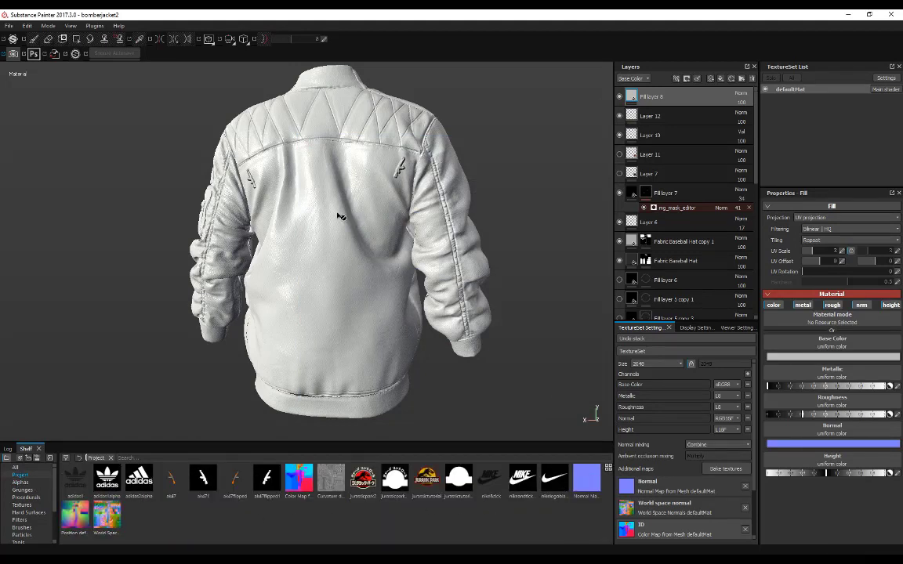
# - Add a black mask to the new fill layer and stamp the nikelogoblackalpha swoosh in white on the centre of the jacket's upper back
pyautogui.rightClick(655, 98)
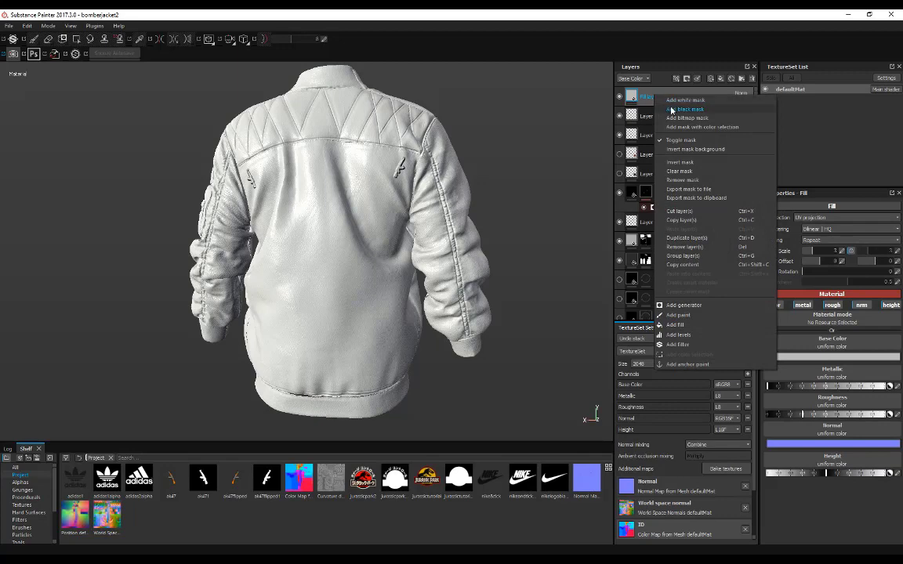
pyautogui.click(606, 101)
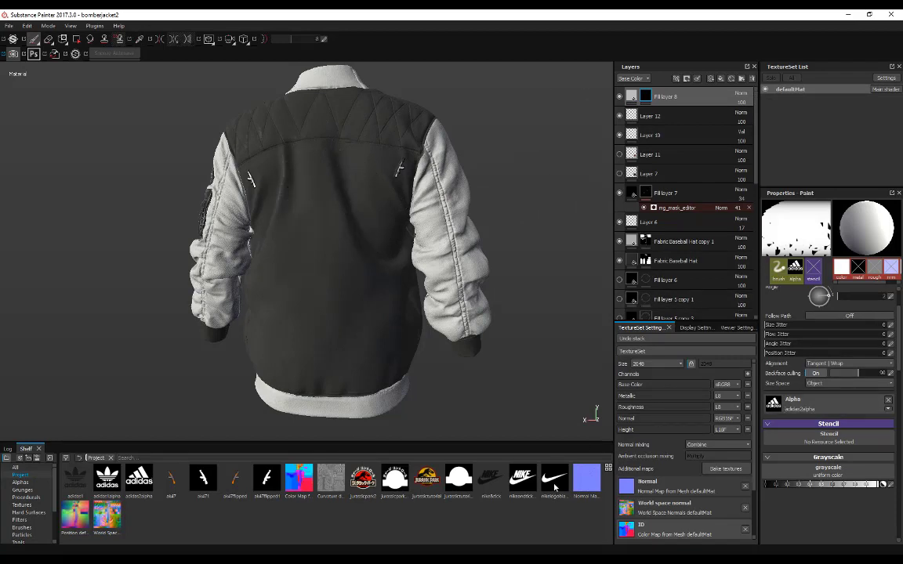
pyautogui.moveTo(554, 488)
pyautogui.mouseDown()
pyautogui.moveTo(803, 404)
pyautogui.moveTo(799, 416)
pyautogui.mouseUp()
pyautogui.keyDown('alt'); pyautogui.moveTo(539, 123); pyautogui.dragTo(558, 119); pyautogui.keyUp('alt')
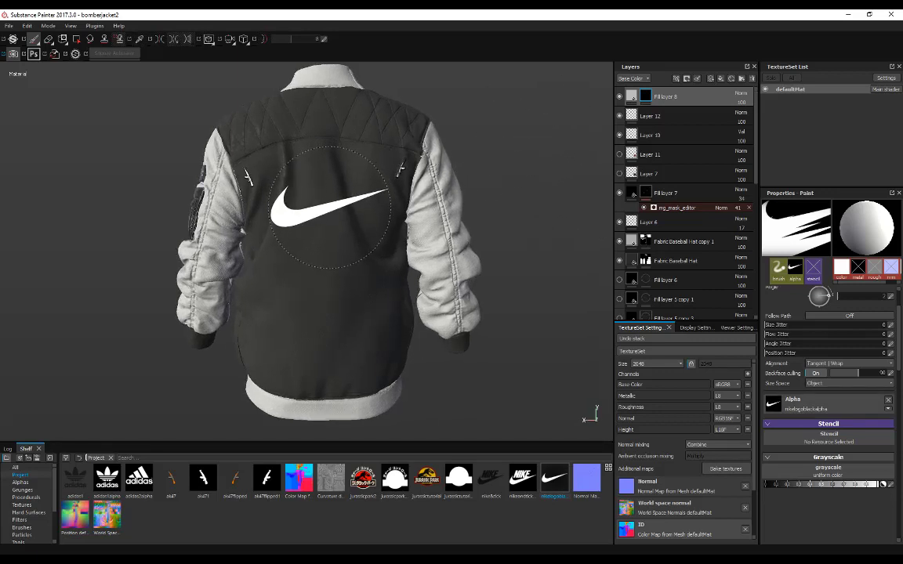
pyautogui.click(329, 208)
pyautogui.keyDown('alt'); pyautogui.moveTo(523, 161); pyautogui.dragTo(510, 99); pyautogui.keyUp('alt')
# - Change the base color of the swoosh's fill layer to a bright red
pyautogui.click(632, 96)
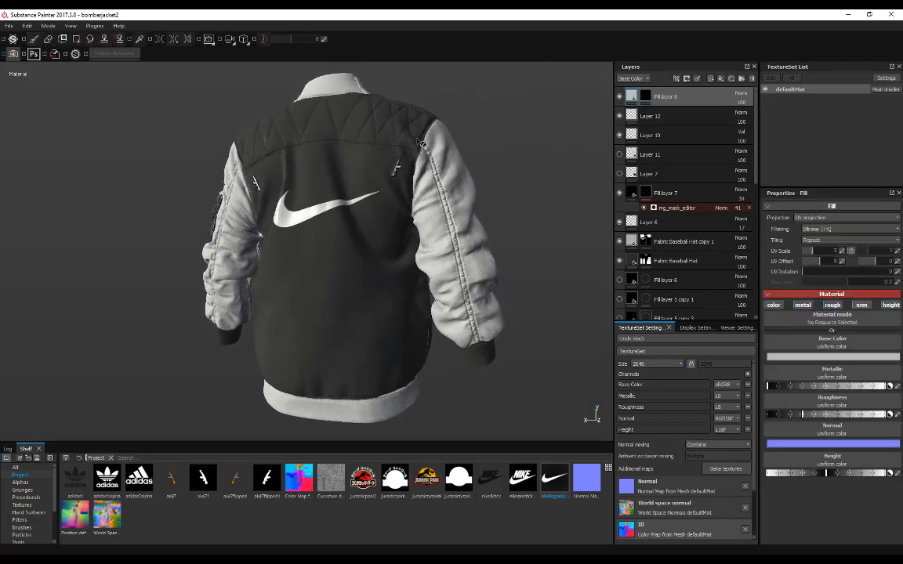
pyautogui.scroll(3, 319, 212)
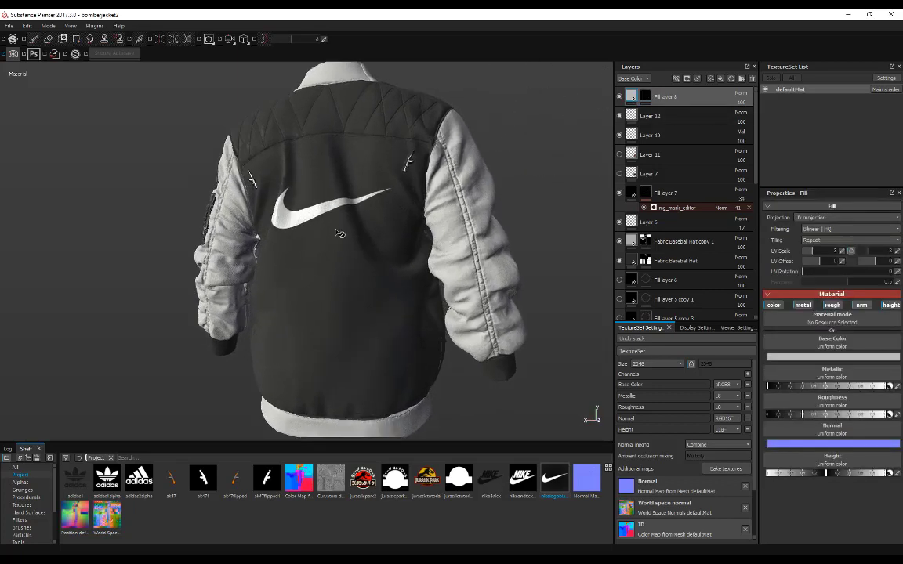
pyautogui.click(780, 357)
pyautogui.moveTo(762, 356); pyautogui.dragTo(778, 342)
pyautogui.click(839, 304)
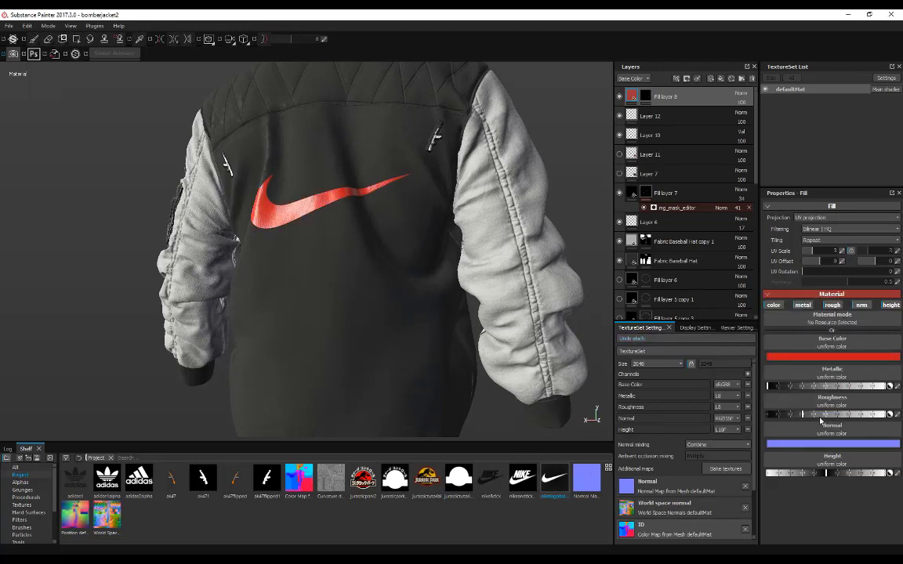
# - Increase the red fill's roughness to about mid-range and its height slightly, checking the swoosh's raised edges up close
pyautogui.moveTo(822, 415); pyautogui.dragTo(800, 420)
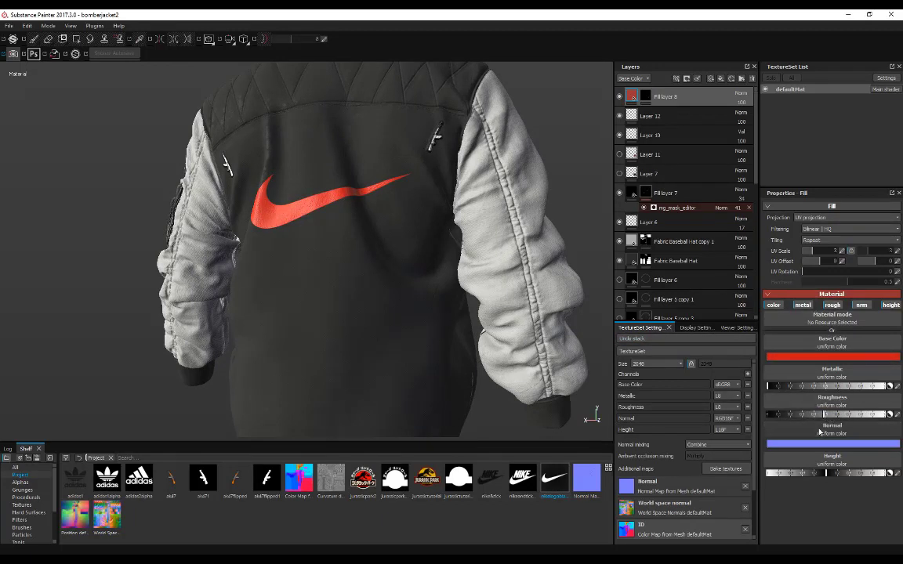
pyautogui.click(884, 474)
pyautogui.keyDown('alt'); pyautogui.moveTo(506, 222); pyautogui.dragTo(459, 219); pyautogui.keyUp('alt')
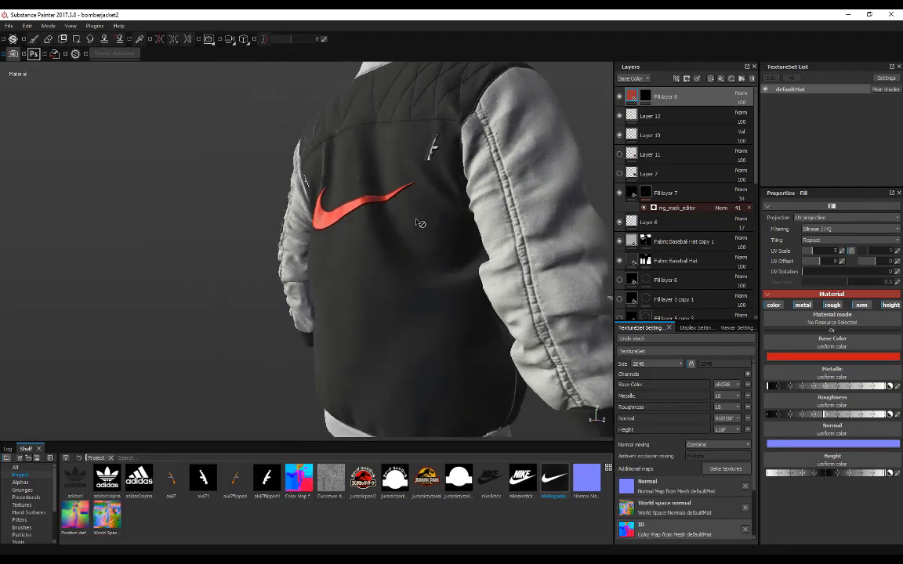
pyautogui.scroll(6, 352, 219)
pyautogui.keyDown('alt'); pyautogui.moveTo(285, 206); pyautogui.dragTo(278, 238, button='middle'); pyautogui.keyUp('alt')
pyautogui.moveTo(254, 188)
pyautogui.keyDown('alt'); pyautogui.mouseDown()
pyautogui.moveTo(216, 165)
pyautogui.moveTo(245, 177)
pyautogui.mouseUp(); pyautogui.keyUp('alt')
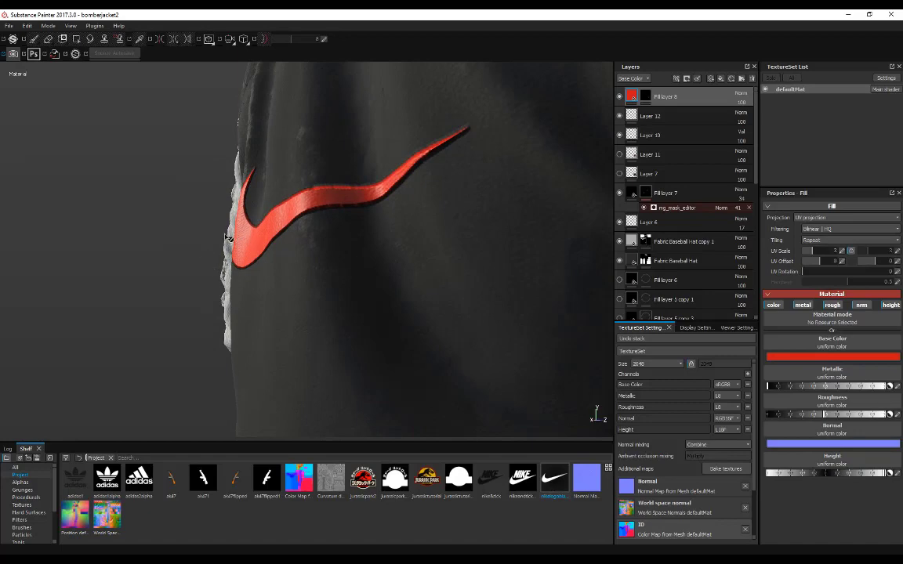
pyautogui.keyDown('alt'); pyautogui.moveTo(234, 238); pyautogui.dragTo(238, 214); pyautogui.keyUp('alt')
pyautogui.keyDown('alt'); pyautogui.moveTo(290, 253); pyautogui.dragTo(498, 238); pyautogui.keyUp('alt')
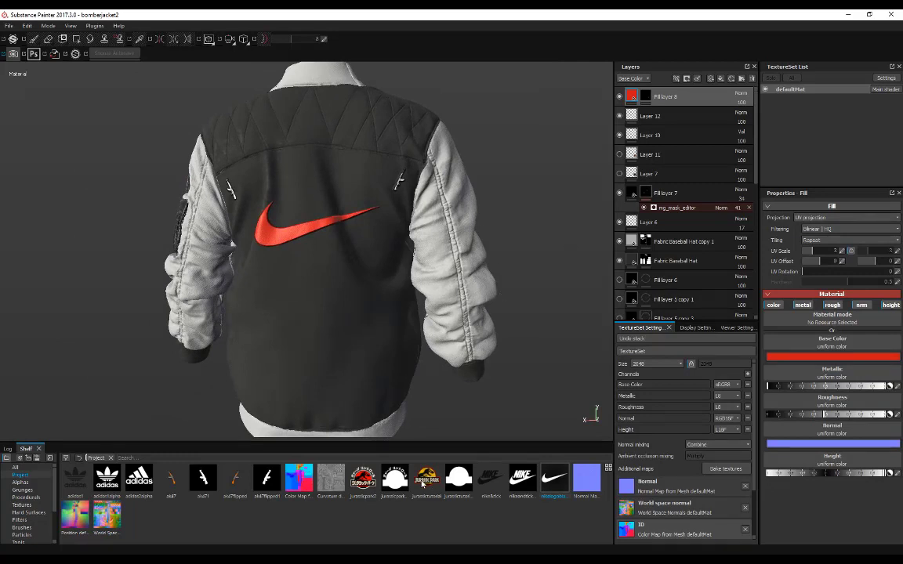
# - Paint in the fill layer's mask, scattering extra swoosh stamps over the middle and lower parts of the jacket's back
pyautogui.moveTo(424, 484)
pyautogui.keyDown('alt'); pyautogui.moveTo(535, 284); pyautogui.dragTo(441, 266); pyautogui.keyUp('alt')
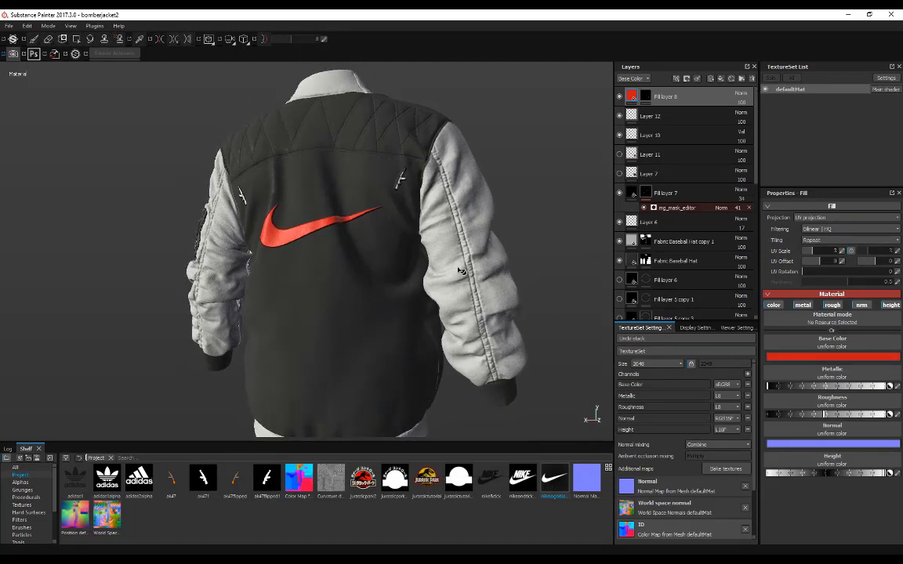
pyautogui.scroll(-2, 462, 235)
pyautogui.keyDown('alt'); pyautogui.moveTo(534, 215); pyautogui.dragTo(483, 219); pyautogui.keyUp('alt')
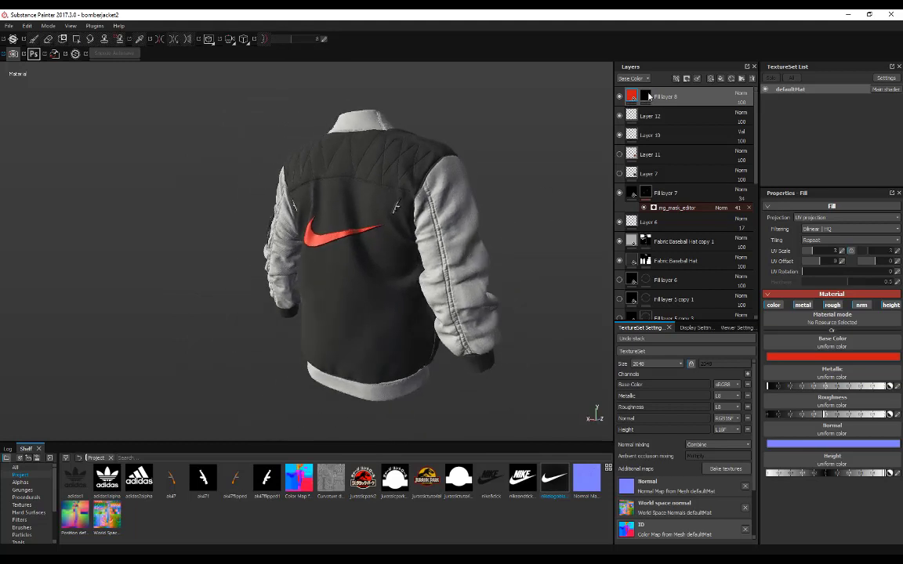
pyautogui.click(644, 96)
pyautogui.press('1')
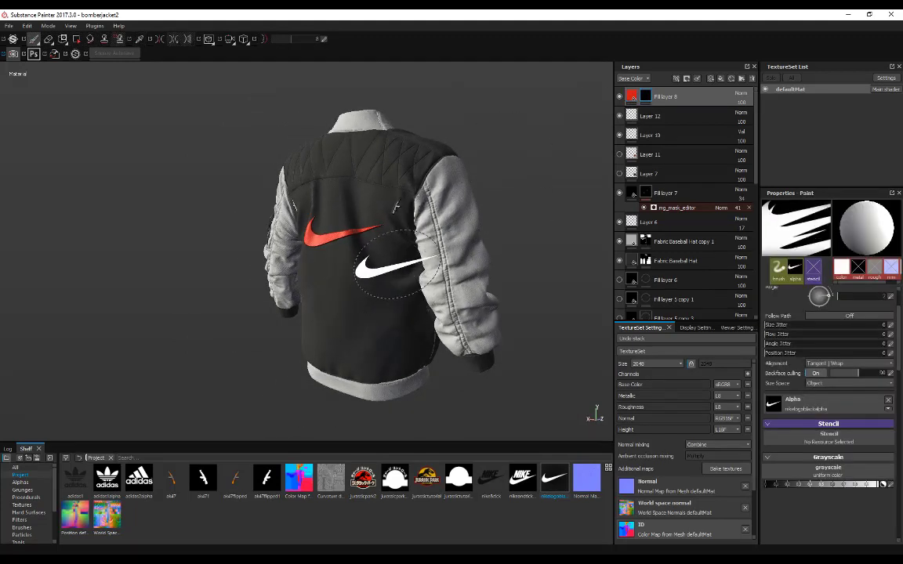
pyautogui.click(373, 260)
pyautogui.click(357, 302)
pyautogui.keyDown('alt'); pyautogui.moveTo(496, 237); pyautogui.dragTo(474, 229); pyautogui.keyUp('alt')
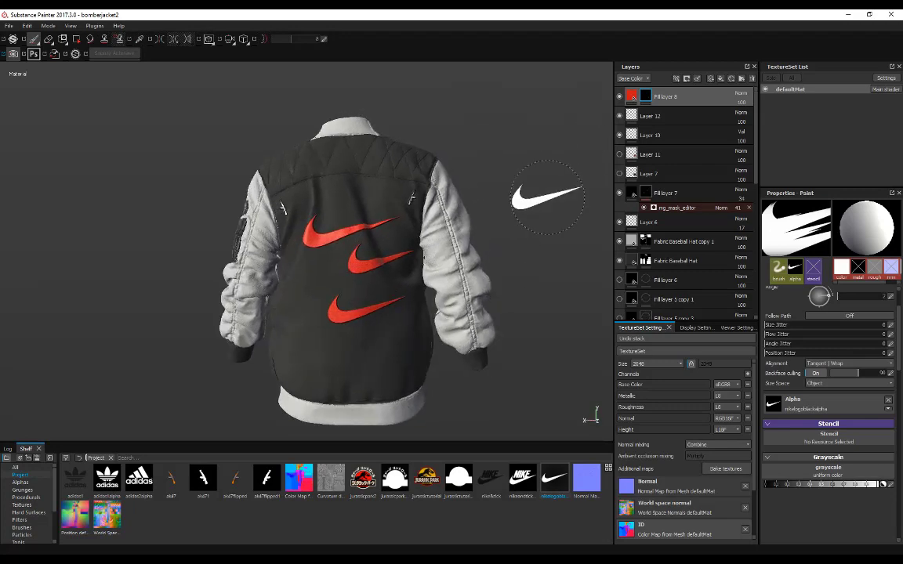
pyautogui.click(317, 289)
pyautogui.click(357, 362)
pyautogui.click(411, 318)
pyautogui.click(300, 345)
pyautogui.keyDown('alt'); pyautogui.moveTo(352, 290); pyautogui.dragTo(345, 188); pyautogui.keyUp('alt')
pyautogui.click(339, 163)
pyautogui.moveTo(470, 149)
pyautogui.keyDown('alt'); pyautogui.mouseDown()
pyautogui.moveTo(454, 136)
pyautogui.moveTo(307, 145)
pyautogui.moveTo(508, 137)
pyautogui.moveTo(480, 141)
pyautogui.mouseUp(); pyautogui.keyUp('alt')
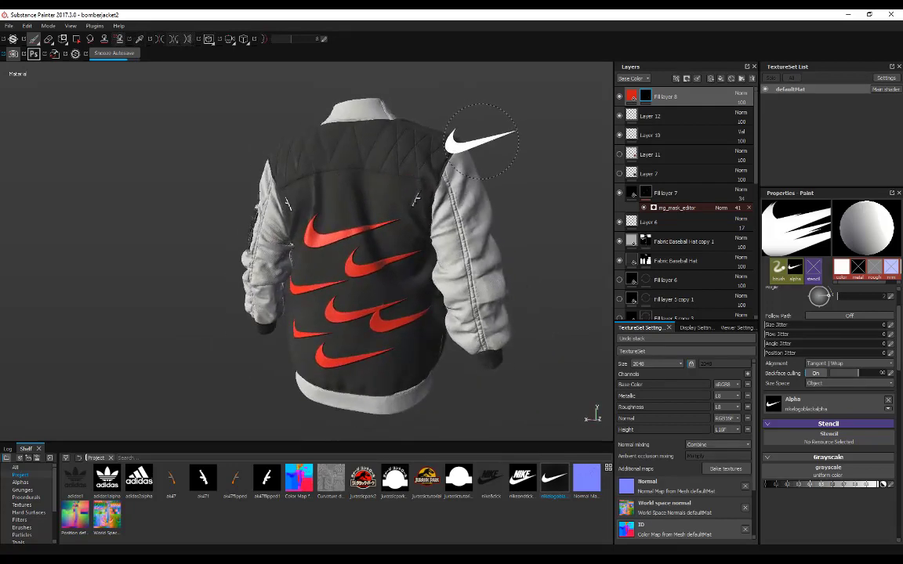
# - Undo the scattered extra swoosh stamps, keeping only the original swoosh on the jacket's back
pyautogui.hotkey('ctrl', 'z')
pyautogui.hotkey('ctrl', 'z')
pyautogui.hotkey('ctrl', 'z')
pyautogui.hotkey('ctrl', 'z')
pyautogui.hotkey('ctrl', 'z')
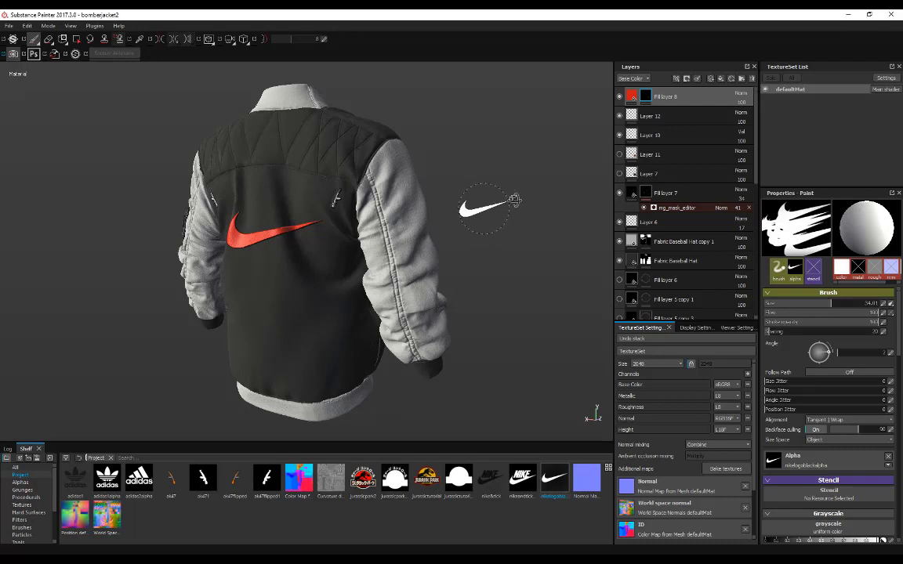
# - Stamp two smaller swooshes at brush size about 34 above the large one, on the right side of the back near the quilted yoke
pyautogui.moveTo(492, 205)
pyautogui.keyDown('alt'); pyautogui.mouseDown()
pyautogui.moveTo(485, 219)
pyautogui.moveTo(401, 188)
pyautogui.moveTo(404, 208)
pyautogui.mouseUp(); pyautogui.keyUp('alt')
pyautogui.click(360, 213)
pyautogui.click(365, 185)
pyautogui.keyDown('alt'); pyautogui.moveTo(275, 226); pyautogui.dragTo(344, 199); pyautogui.keyUp('alt')
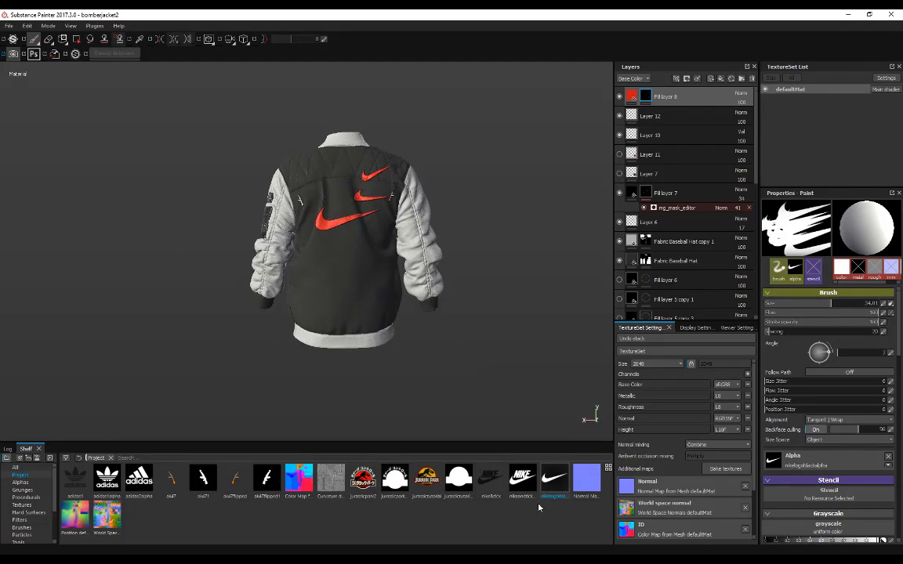
# - Switch to the browser, look through the Etsy results for patches as logo references, and return to Substance Painter
pyautogui.moveTo(587, 552)
pyautogui.click(576, 466)
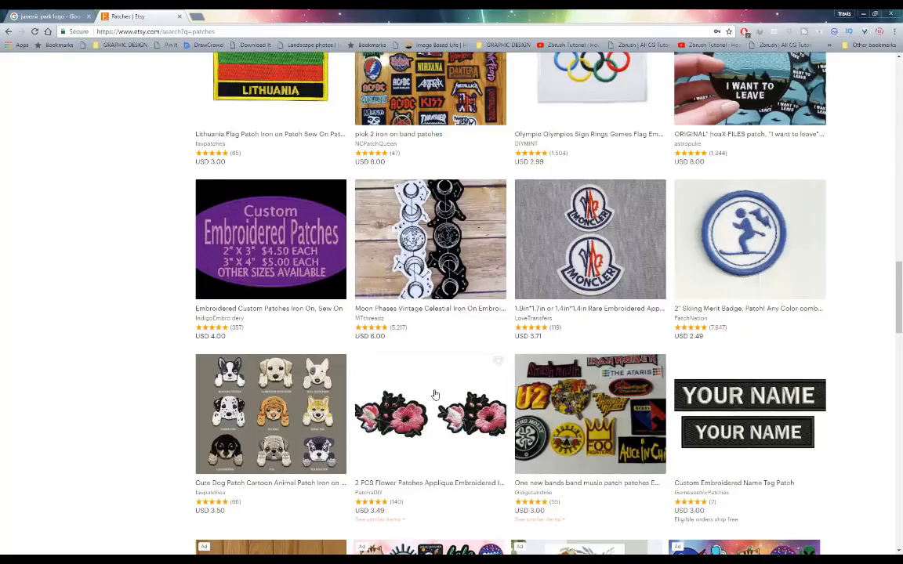
pyautogui.scroll(15, 358, 253)
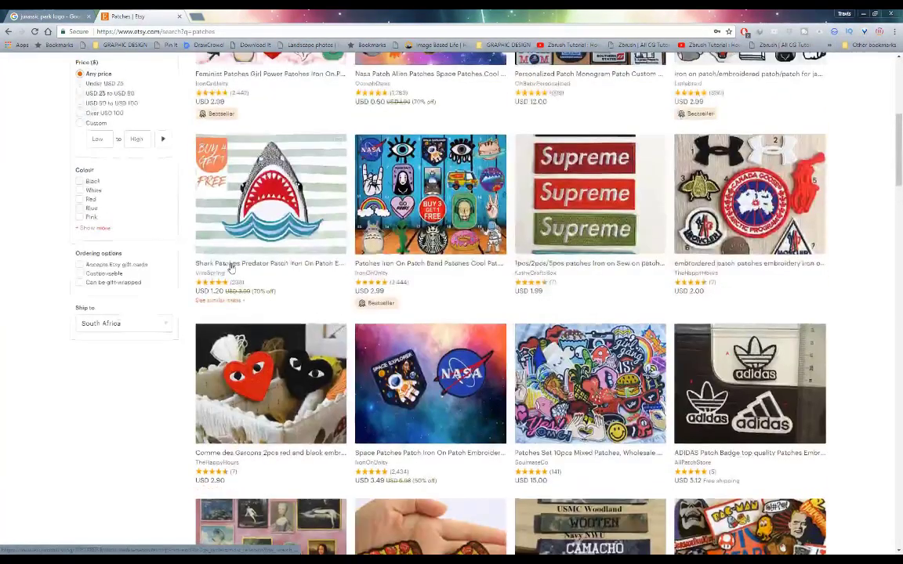
pyautogui.scroll(2, 416, 286)
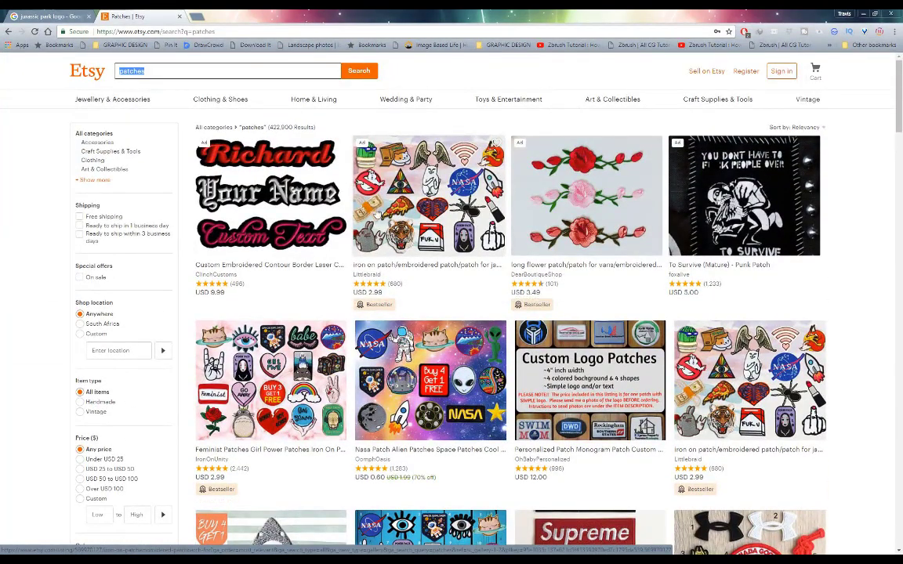
pyautogui.scroll(-5, 311, 210)
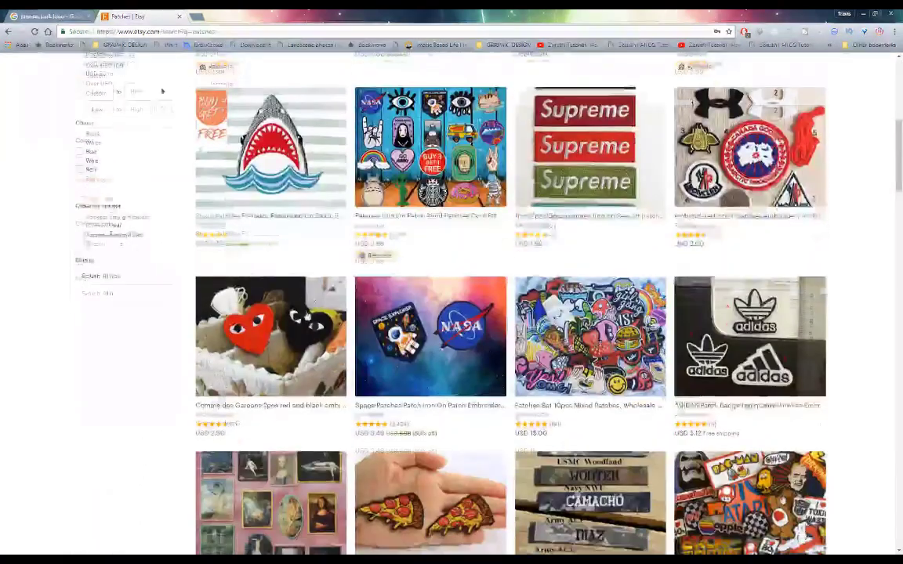
pyautogui.scroll(1, 311, 210)
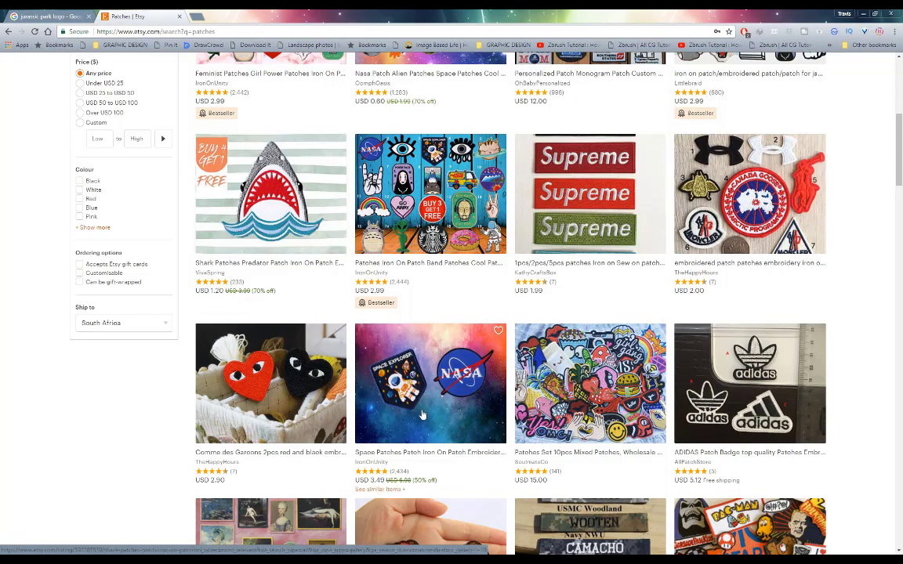
pyautogui.hotkey('alt', 'Tab')
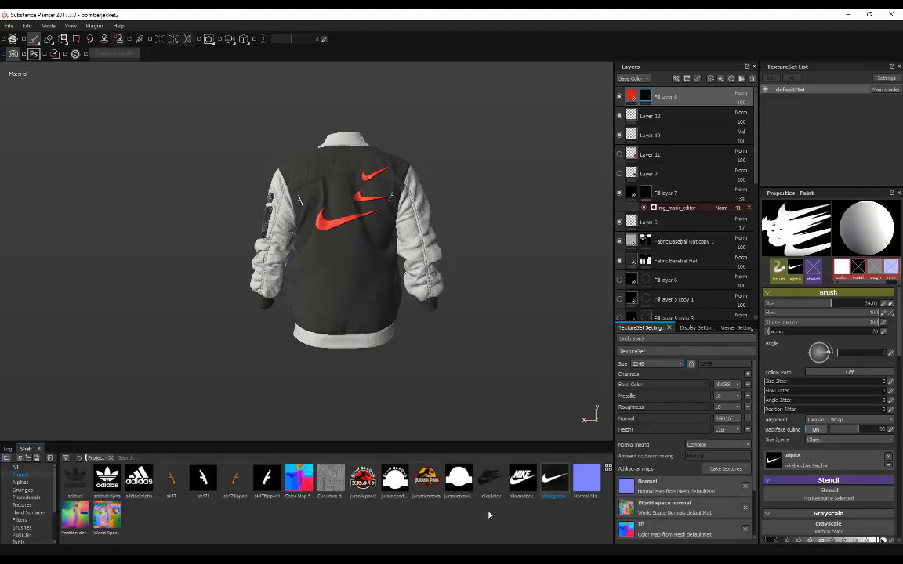